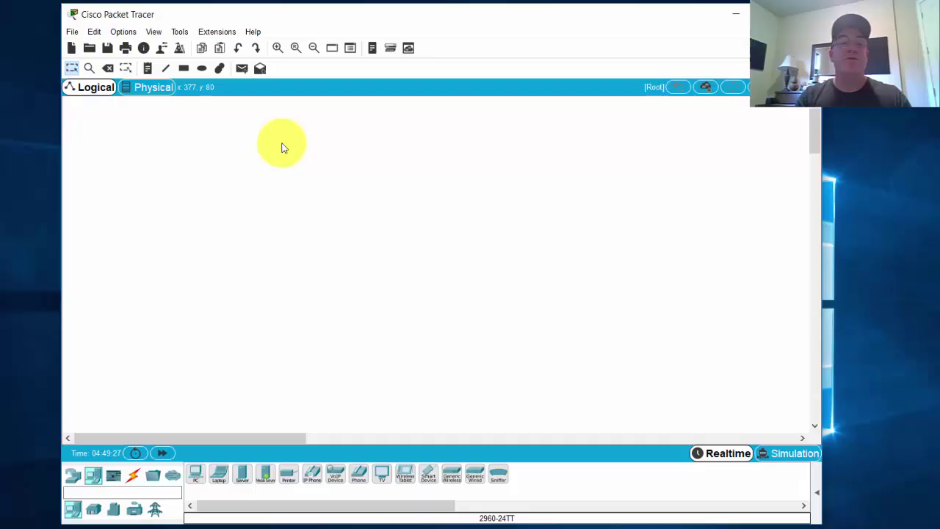
Look at the physical workspace map, then return to the logical workspace
{"action": "left_click", "coordinate": [85, 92]}
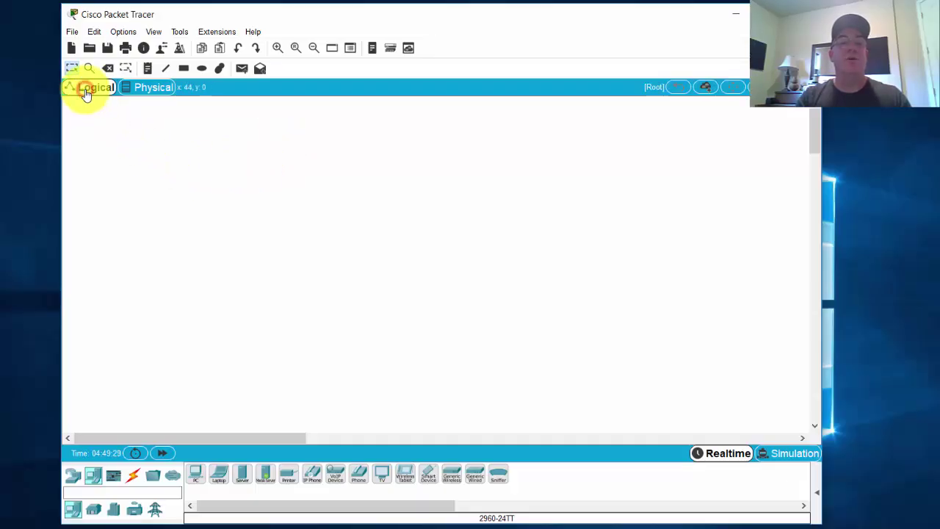
{"action": "left_click", "coordinate": [147, 93]}
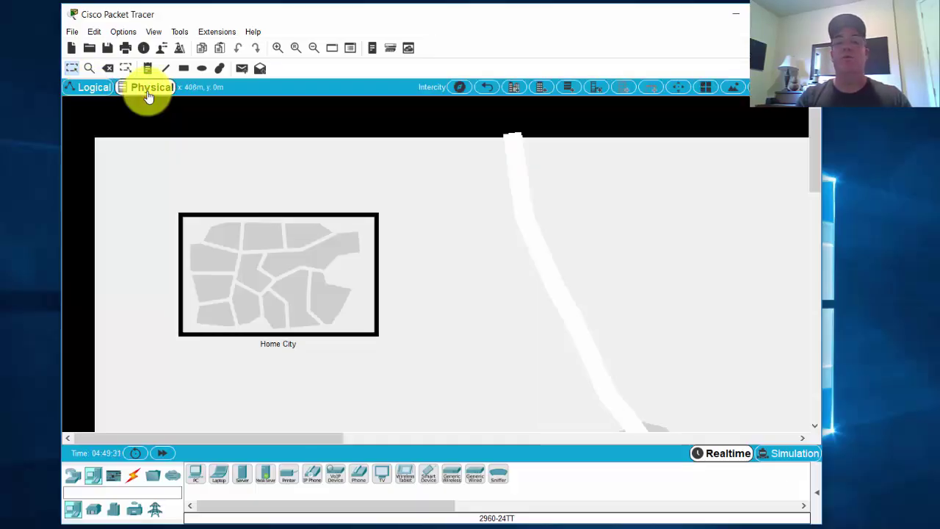
{"action": "left_click", "coordinate": [86, 89]}
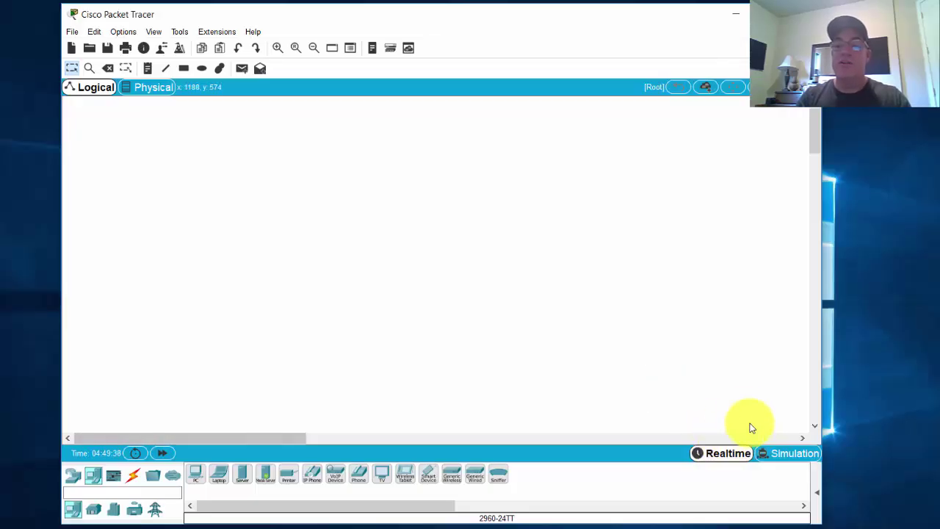
Try Simulation mode and the PDU scenario list, ending back in Realtime with the list collapsed
{"action": "left_click", "coordinate": [781, 456]}
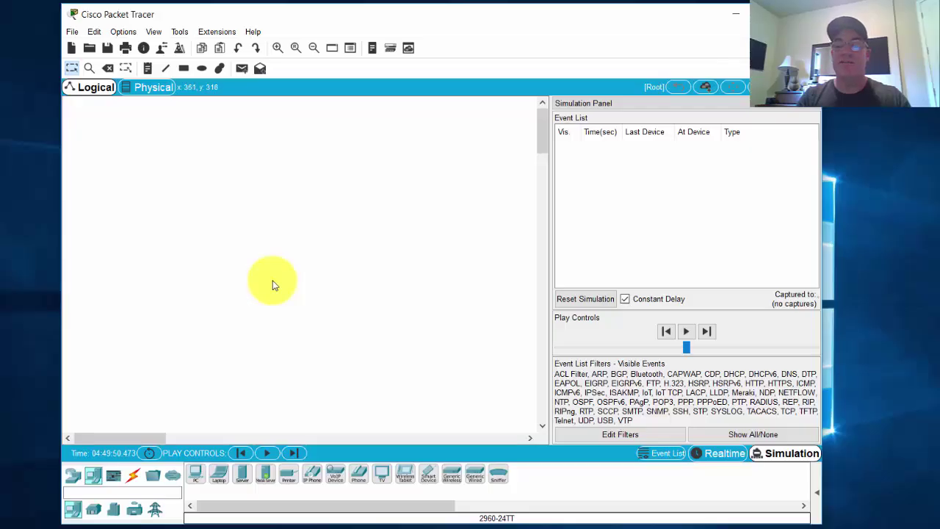
{"action": "left_click", "coordinate": [721, 456]}
{"action": "left_click", "coordinate": [785, 454]}
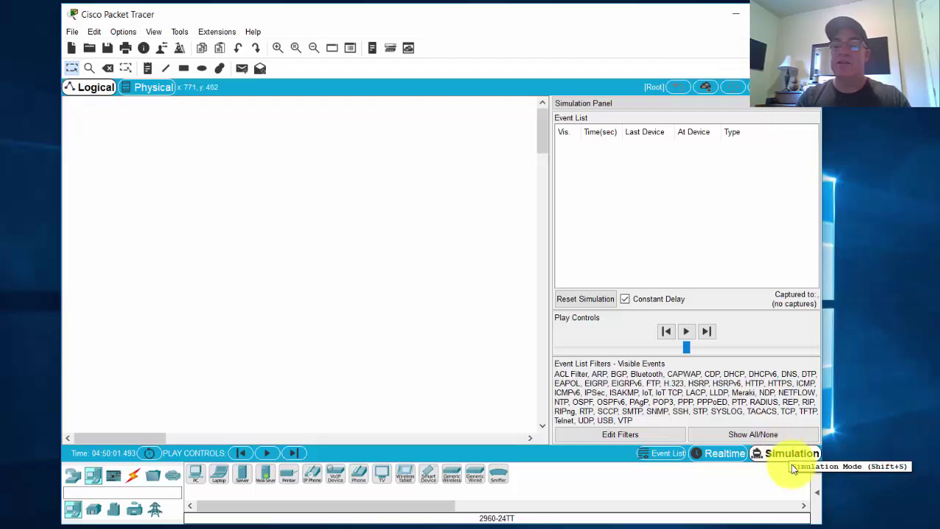
{"action": "left_click", "coordinate": [819, 494]}
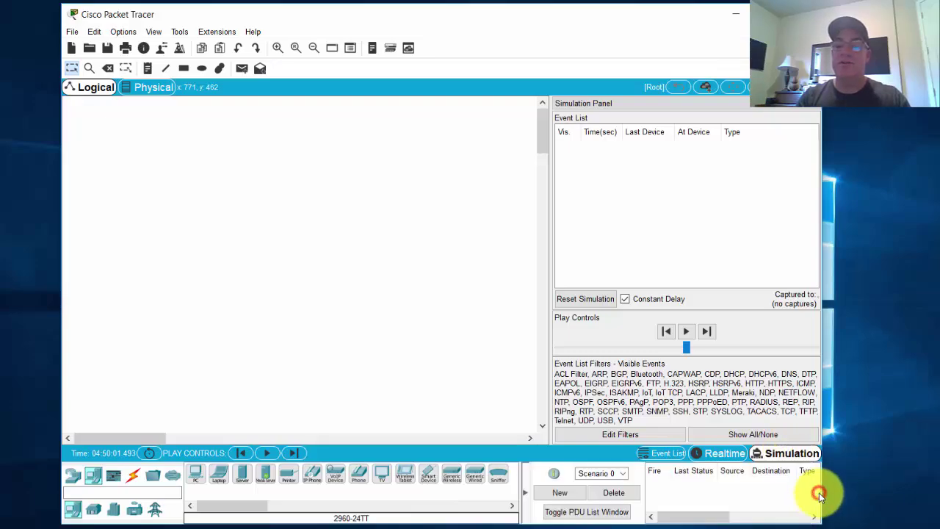
{"action": "left_click", "coordinate": [719, 453]}
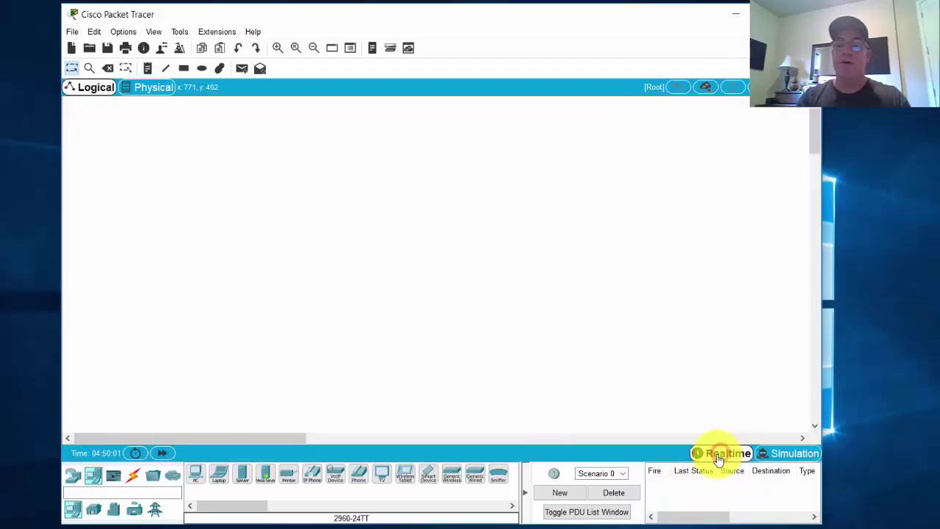
{"action": "left_click", "coordinate": [525, 494]}
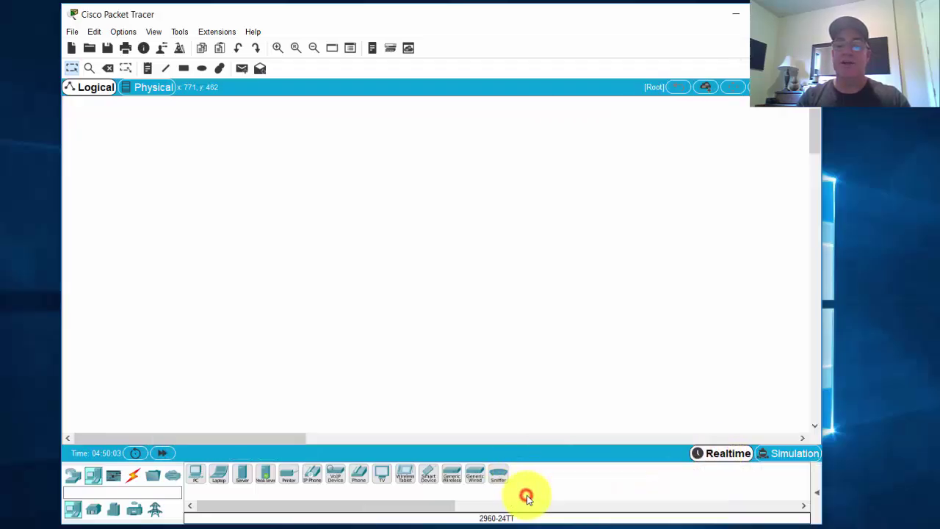
{"action": "left_click", "coordinate": [819, 494]}
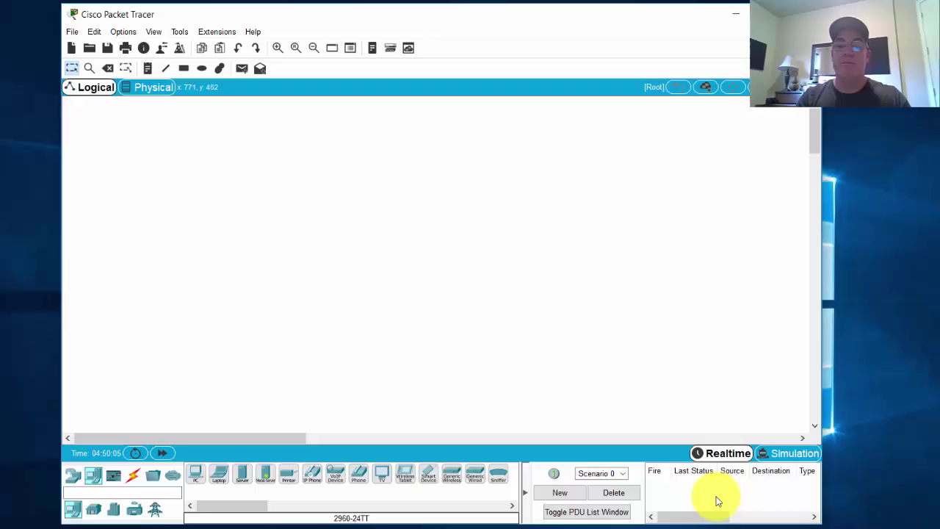
{"action": "left_click", "coordinate": [525, 493]}
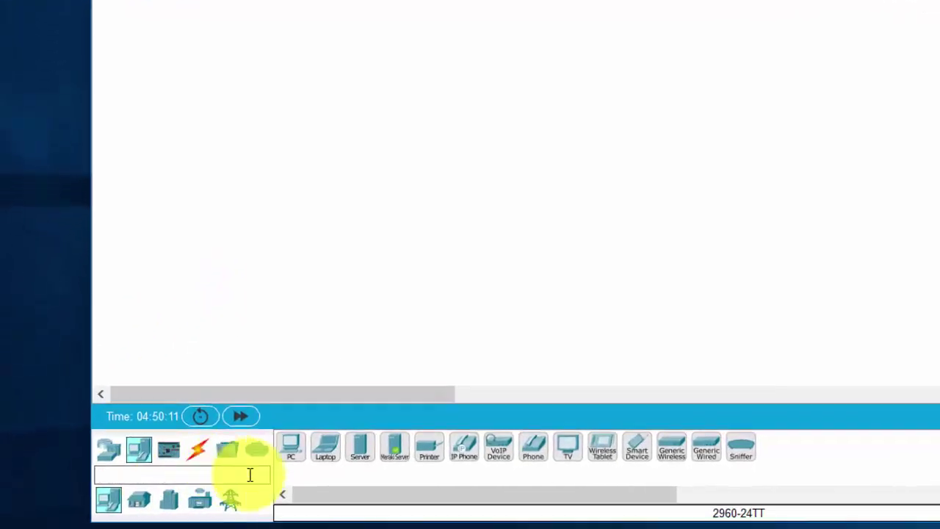
Browse Routers, Switches, Hubs, Wireless, Security, WAN, End Devices and Components, finishing on Connections
{"action": "left_click", "coordinate": [125, 441]}
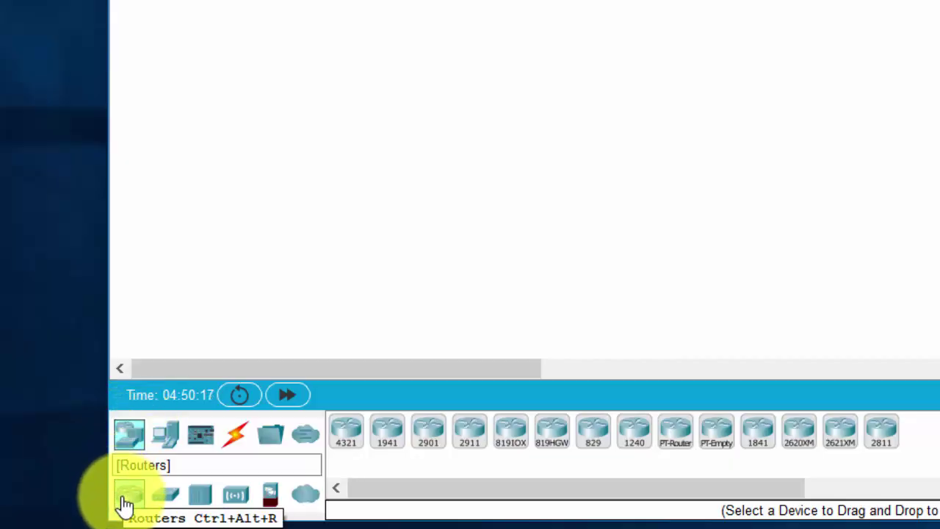
{"action": "left_click", "coordinate": [164, 498]}
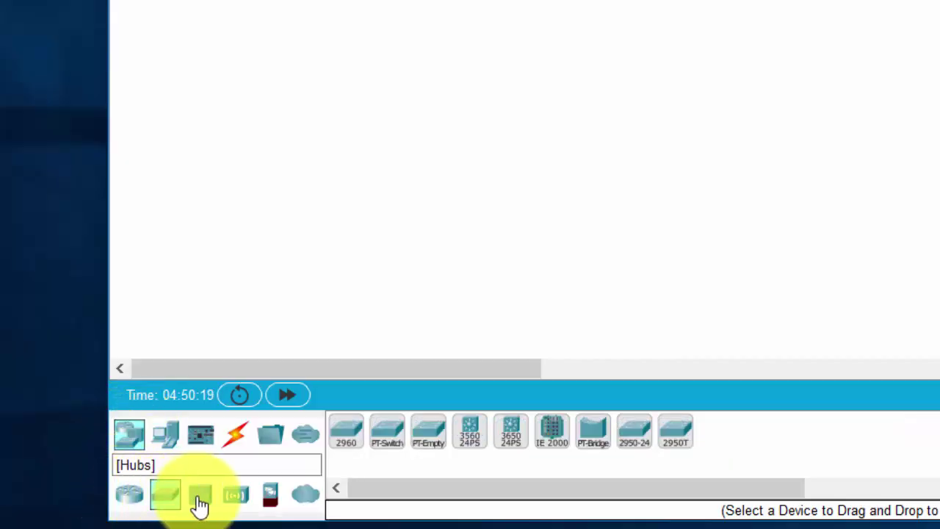
{"action": "left_click", "coordinate": [199, 501]}
{"action": "left_click", "coordinate": [237, 500]}
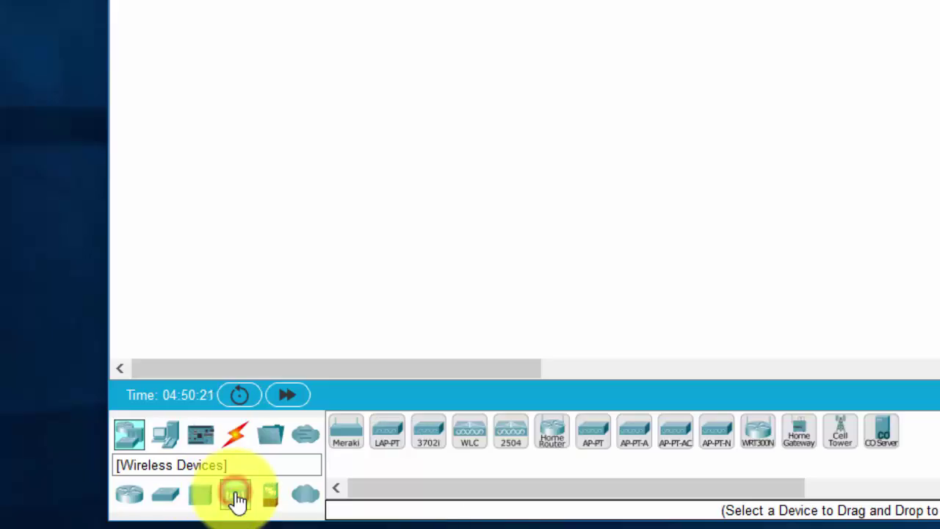
{"action": "left_click", "coordinate": [269, 500]}
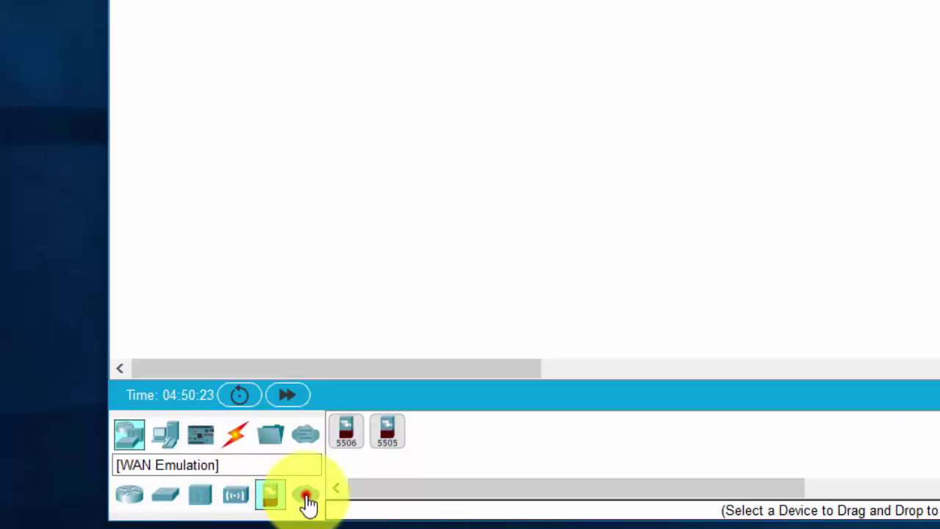
{"action": "left_click", "coordinate": [305, 501]}
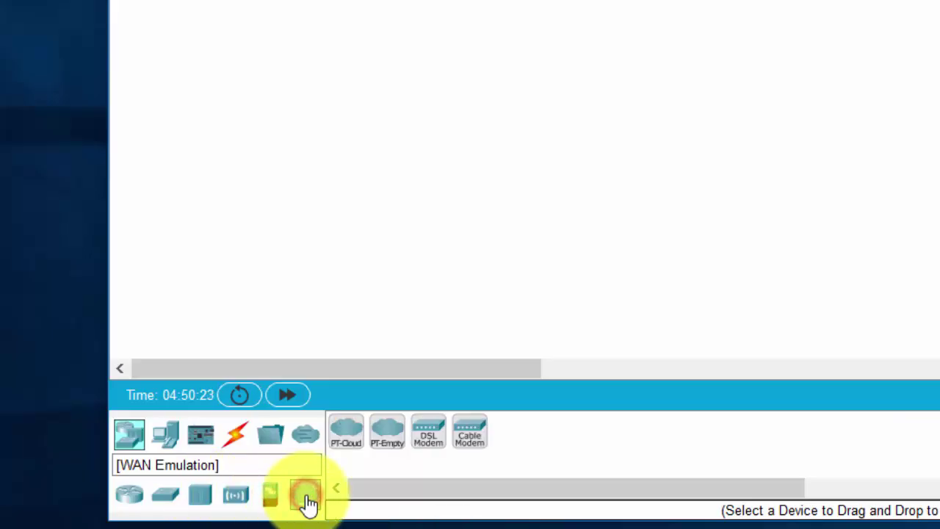
{"action": "left_click", "coordinate": [165, 435]}
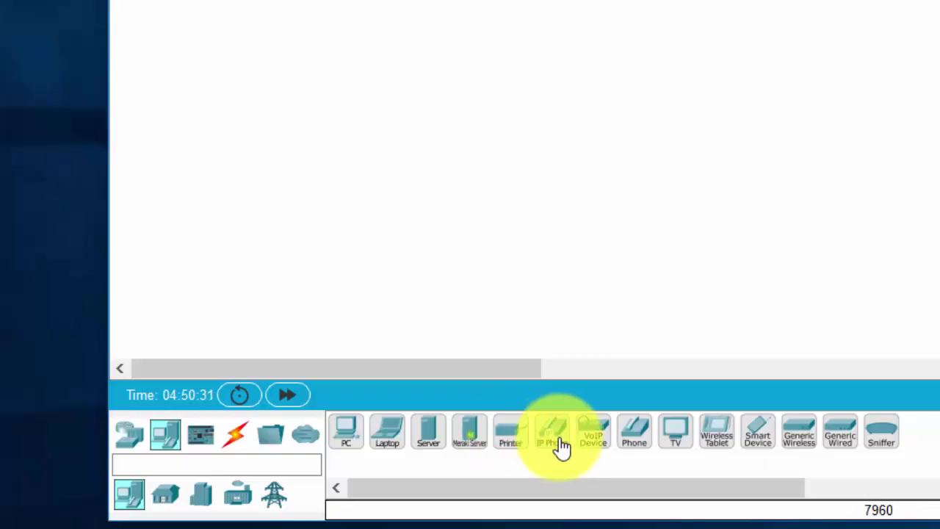
{"action": "left_click", "coordinate": [203, 441]}
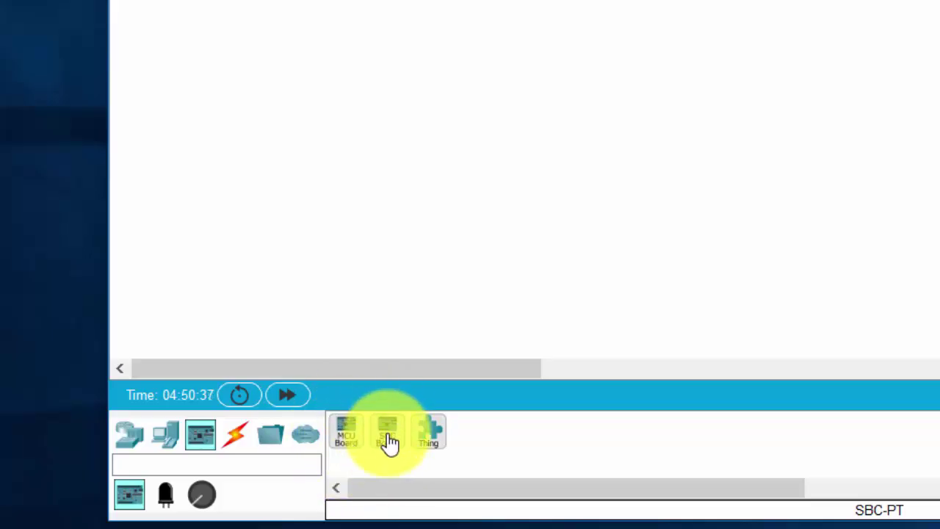
{"action": "left_click", "coordinate": [232, 441]}
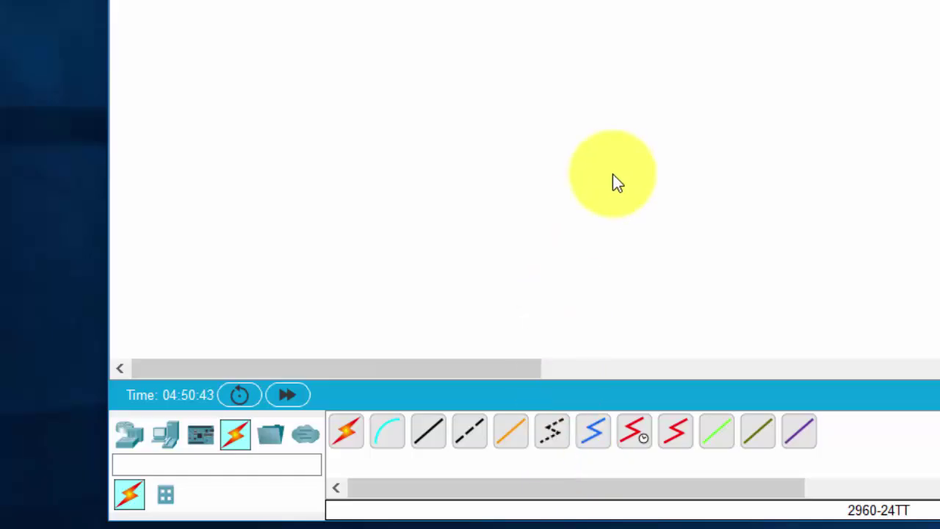
Place two generic PCs, PC1 on the upper left and PC2 on the right
{"action": "left_click", "coordinate": [163, 444]}
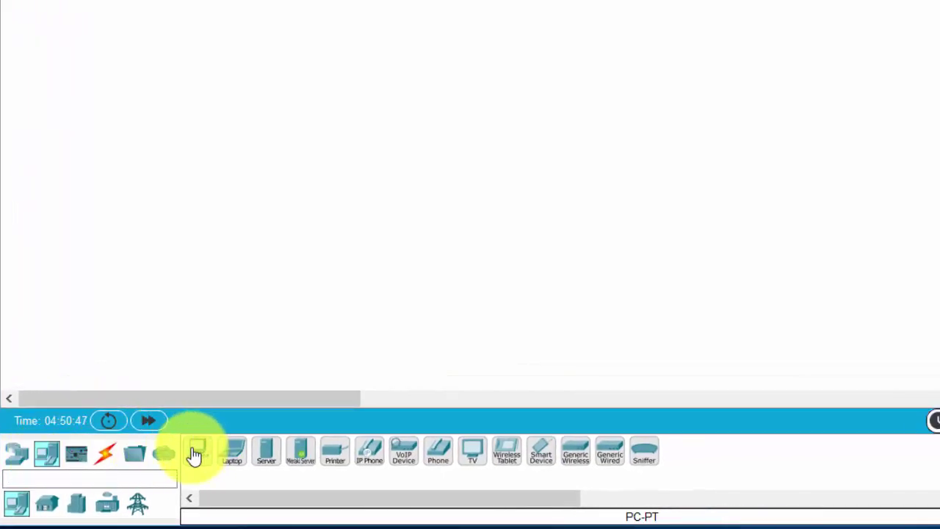
{"action": "left_click", "coordinate": [196, 452]}
{"action": "left_click", "coordinate": [265, 103]}
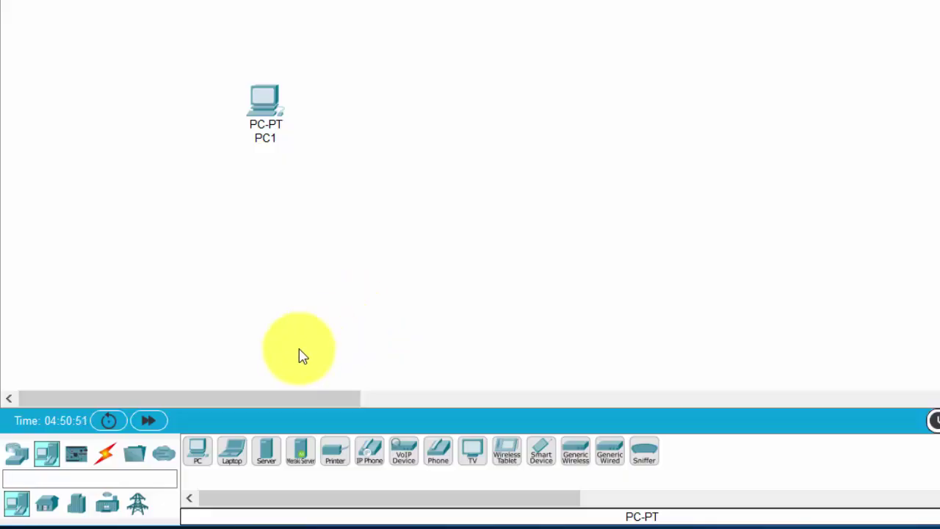
{"action": "left_click", "coordinate": [194, 461]}
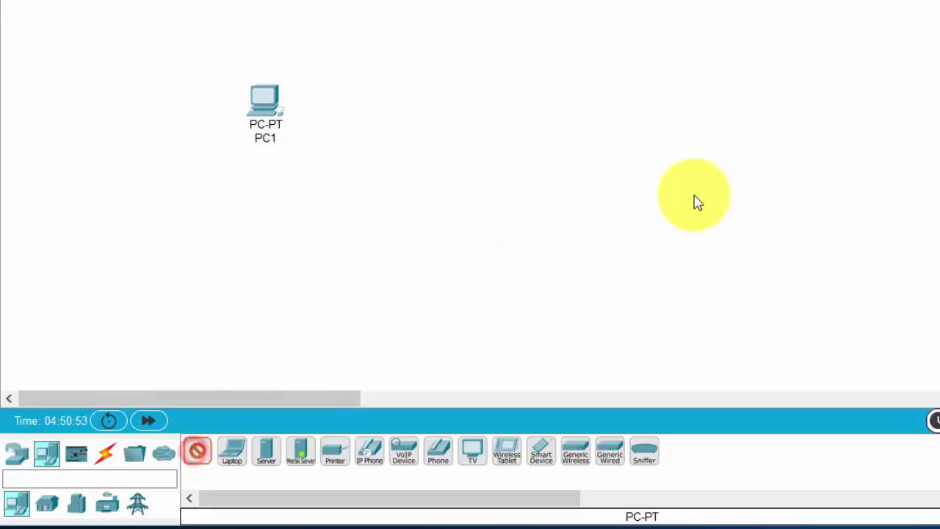
{"action": "left_click", "coordinate": [682, 106]}
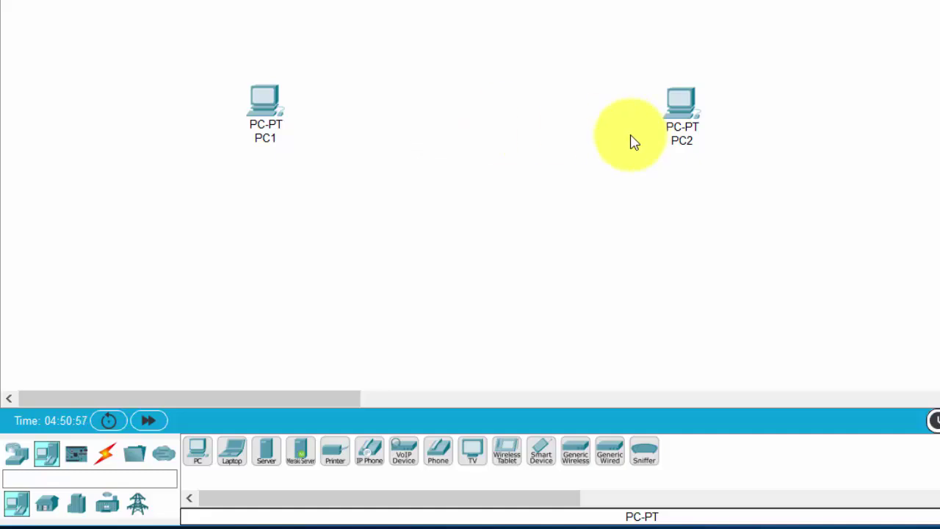
Place a 2960 switch, Switch2, between PC1 and PC2
{"action": "left_click", "coordinate": [107, 459]}
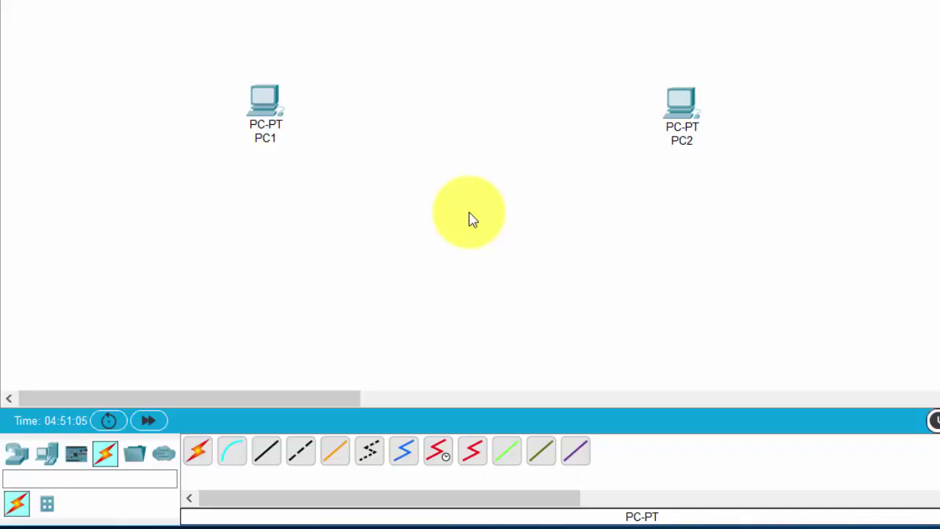
{"action": "left_click", "coordinate": [17, 457]}
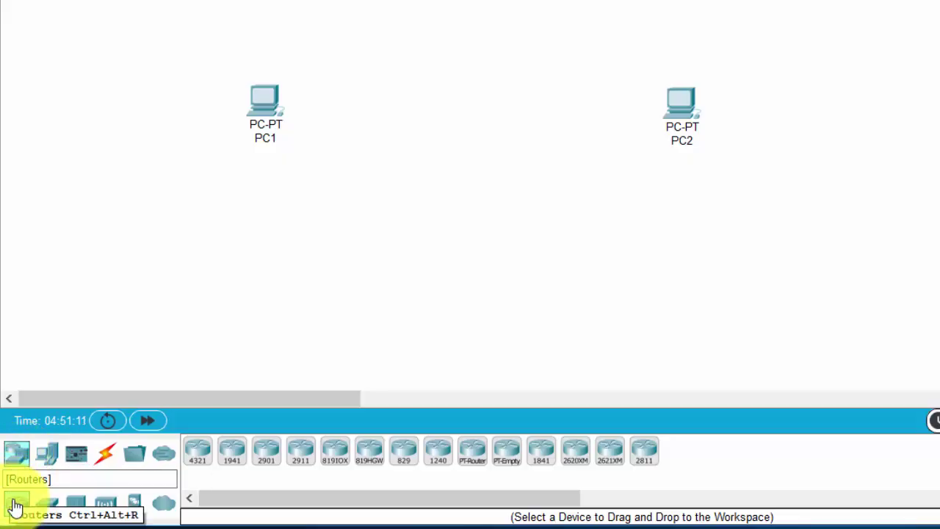
{"action": "left_click", "coordinate": [46, 506]}
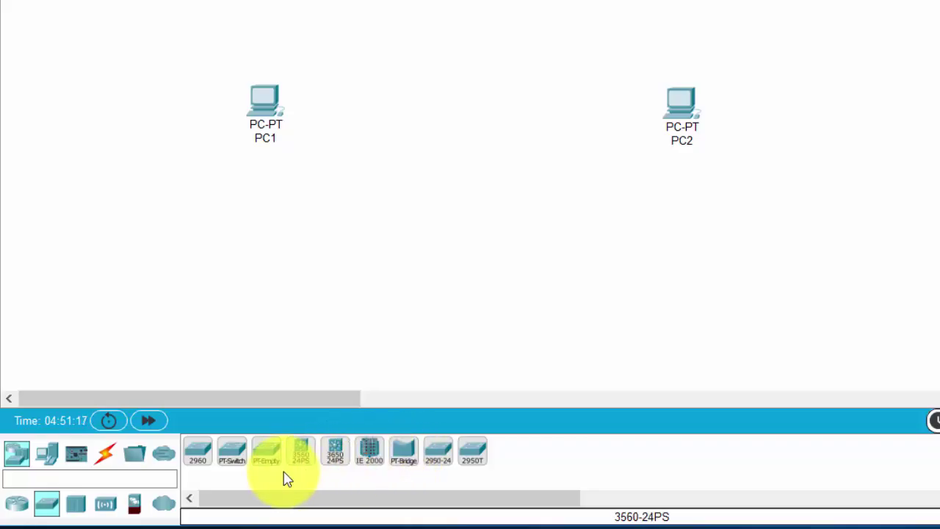
{"action": "left_click", "coordinate": [199, 452]}
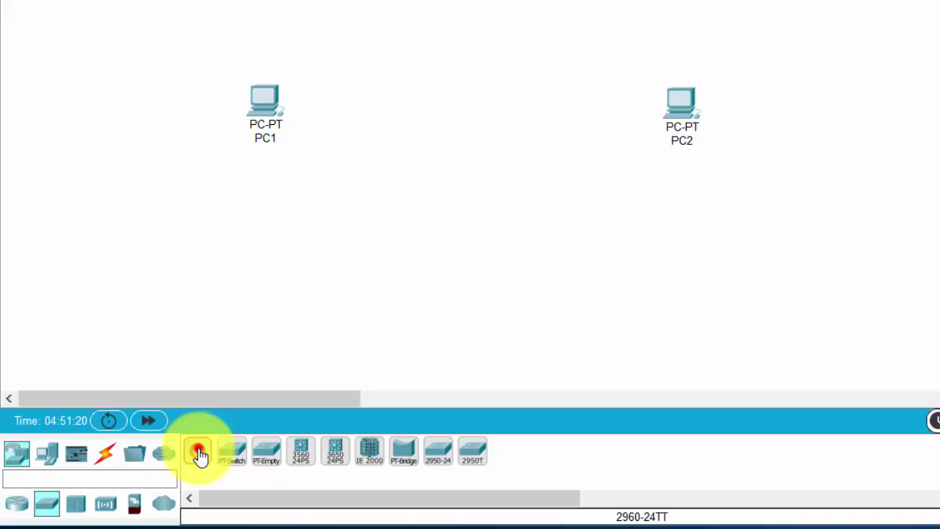
{"action": "left_click", "coordinate": [495, 112]}
Adjust Switch2, PC2 and PC1 so the PCs sit evenly on either side of the switch
{"action": "left_click_drag", "start_coordinate": [504, 119], "coordinate": [479, 116]}
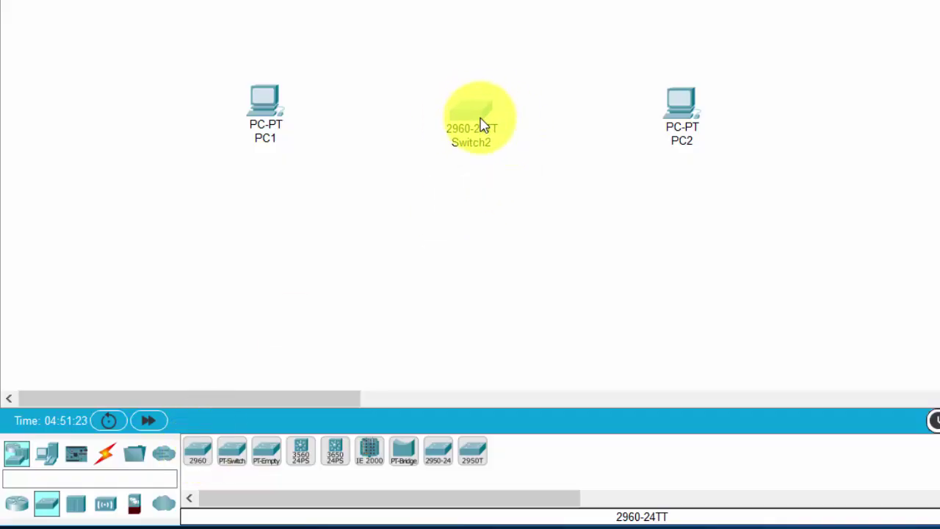
{"action": "left_click_drag", "start_coordinate": [689, 112], "coordinate": [707, 98]}
{"action": "left_click_drag", "start_coordinate": [264, 109], "coordinate": [242, 110]}
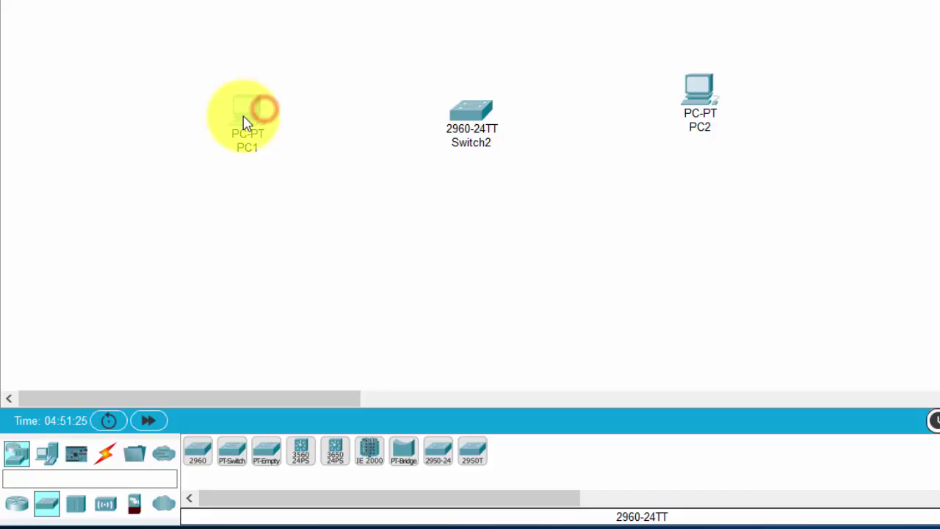
{"action": "left_click_drag", "start_coordinate": [695, 94], "coordinate": [678, 101]}
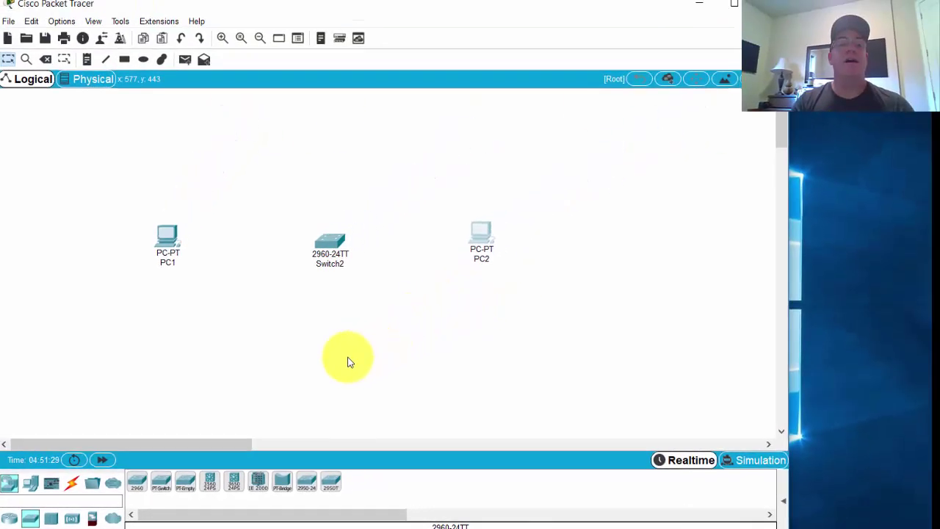
Zoom in twice, nudge Switch2 up and left, and show the cable types
{"action": "left_click", "coordinate": [221, 38]}
{"action": "left_click", "coordinate": [221, 38]}
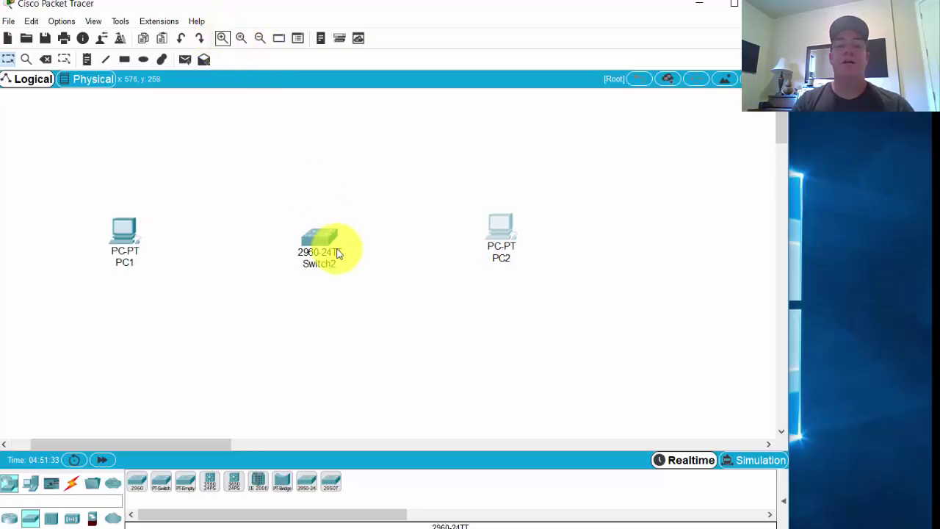
{"action": "left_click_drag", "start_coordinate": [324, 243], "coordinate": [309, 236]}
{"action": "left_click", "coordinate": [299, 340]}
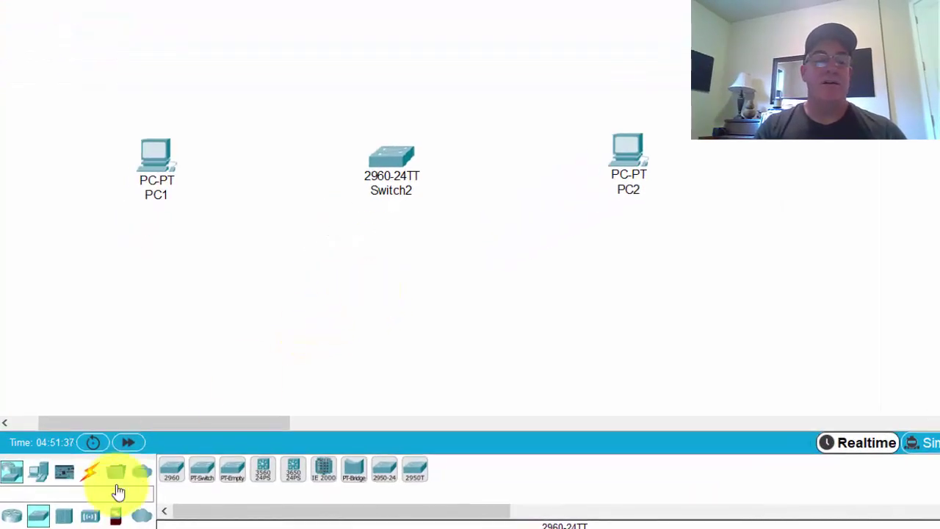
{"action": "left_click", "coordinate": [90, 472]}
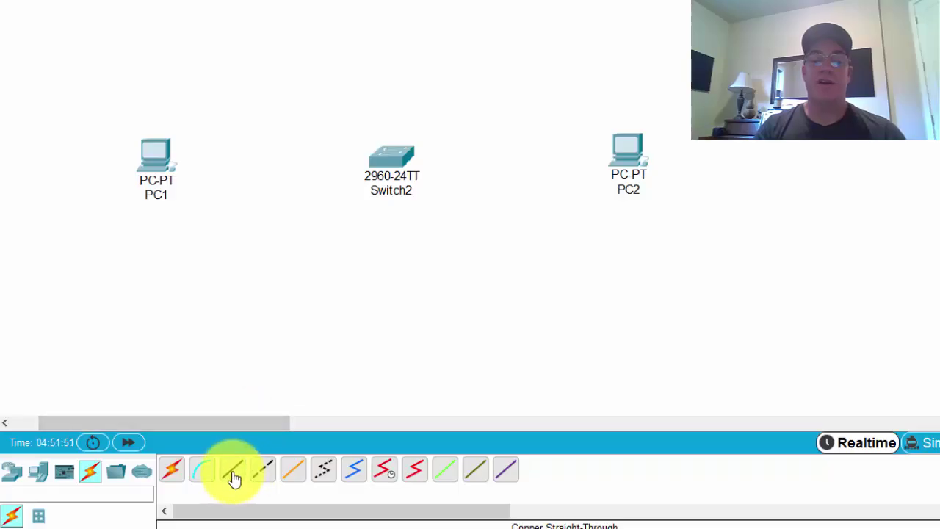
Connect PC1's FastEthernet0 to Switch2's FastEthernet0/10 with a copper straight-through cable
{"action": "left_click", "coordinate": [152, 158]}
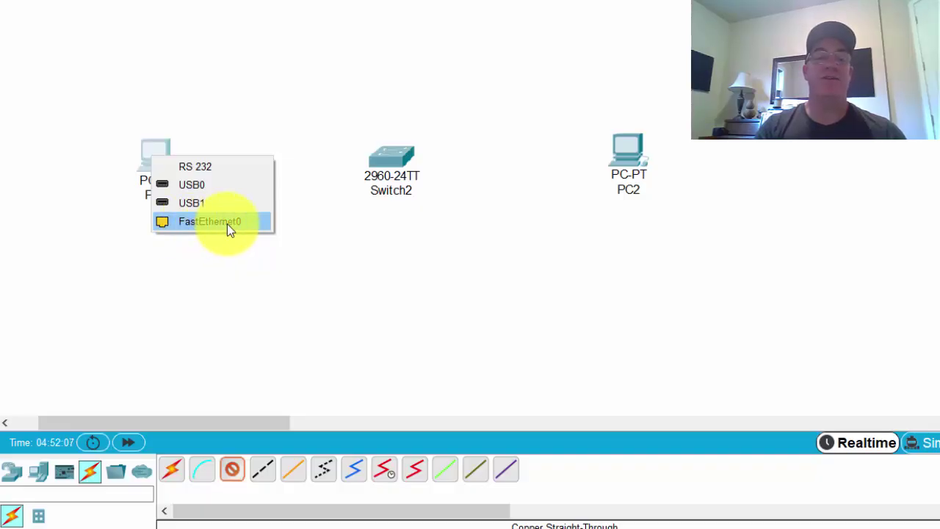
{"action": "key", "text": "Escape"}
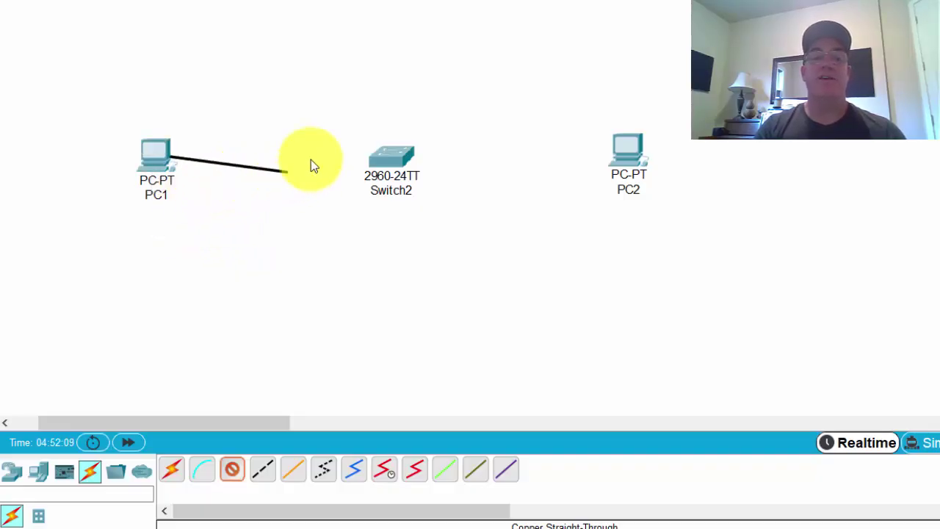
{"action": "mouse_move", "coordinate": [395, 162]}
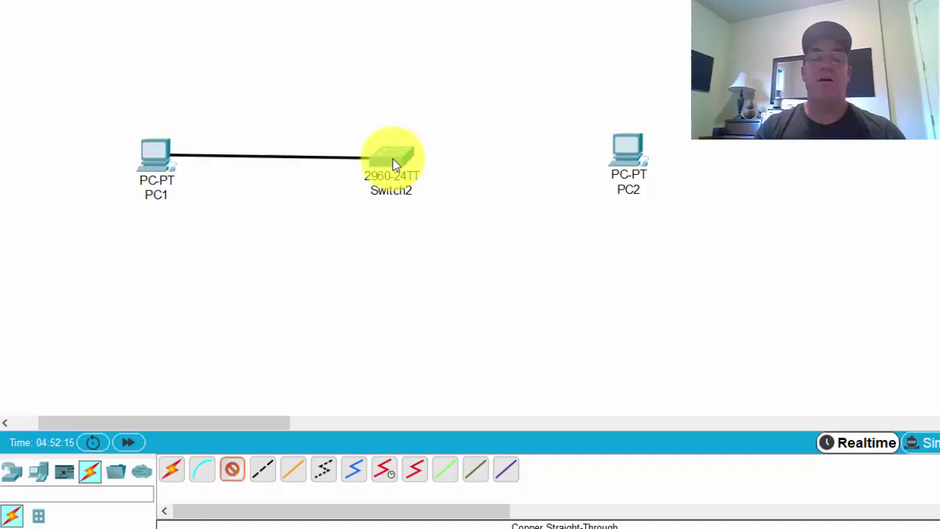
{"action": "mouse_move", "coordinate": [394, 164]}
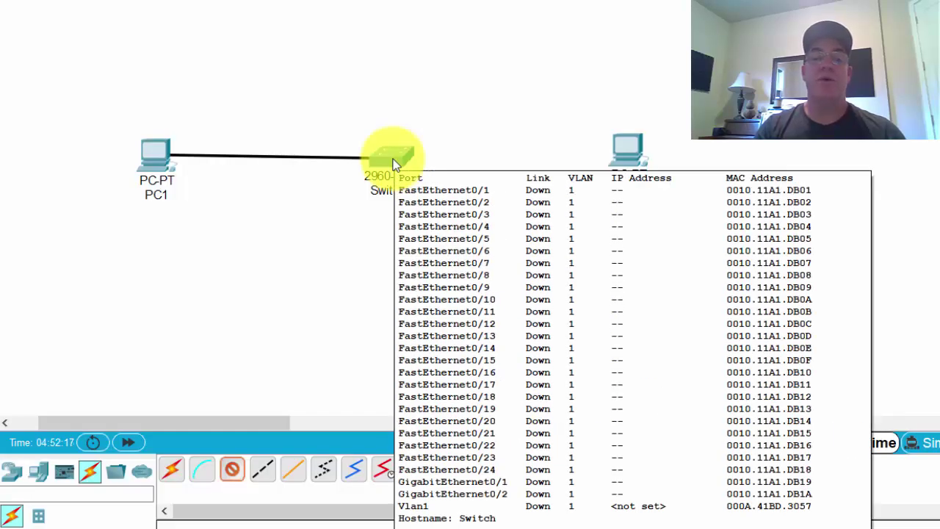
{"action": "left_click", "coordinate": [395, 163]}
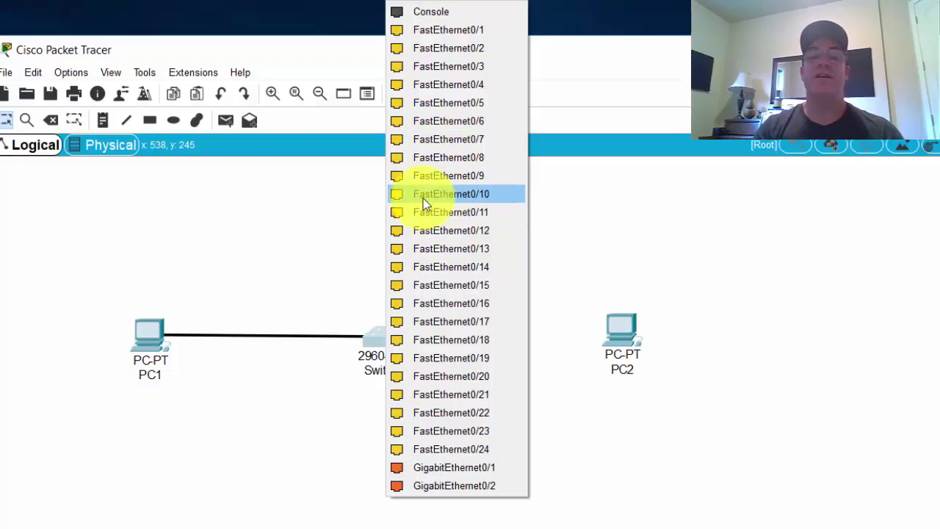
{"action": "left_click", "coordinate": [452, 194]}
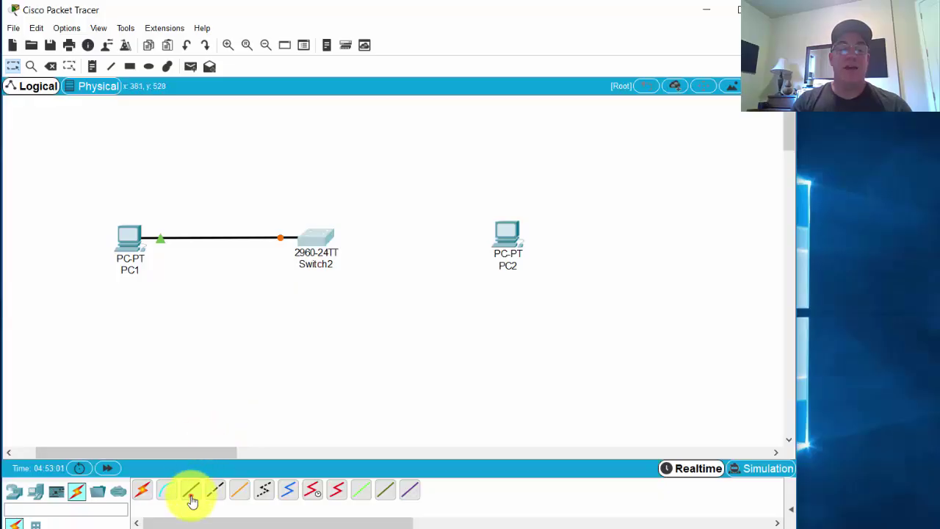
Cable Switch2's FastEthernet0/6 to PC2's FastEthernet0 and fast-forward time so the links turn green
{"action": "left_click", "coordinate": [191, 492]}
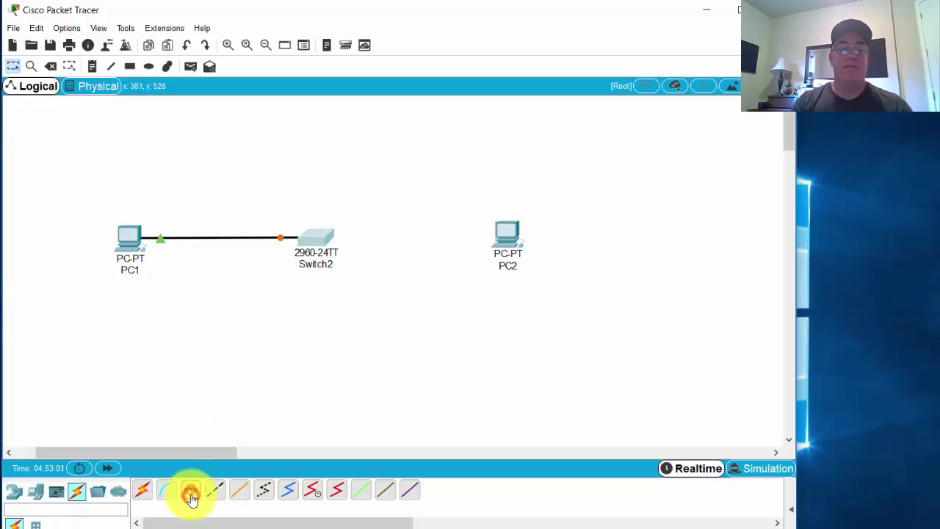
{"action": "left_click", "coordinate": [323, 243]}
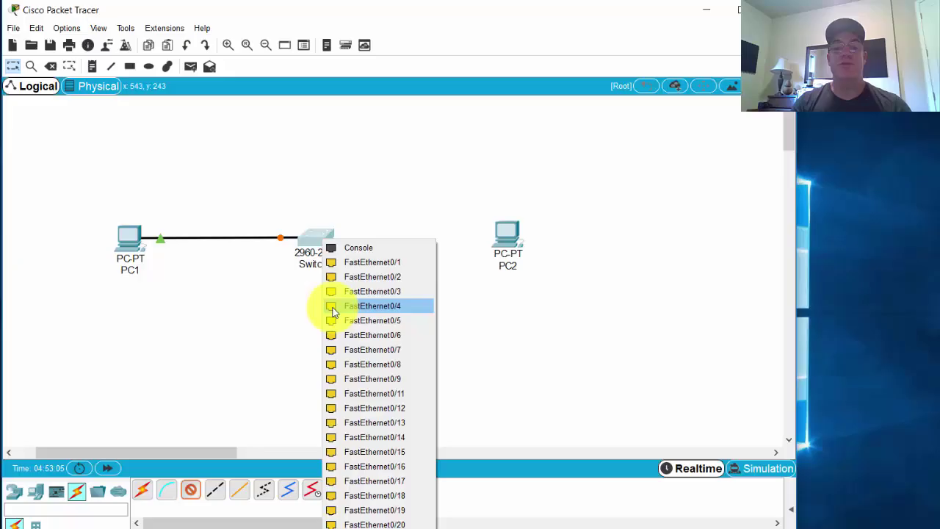
{"action": "left_click", "coordinate": [343, 335]}
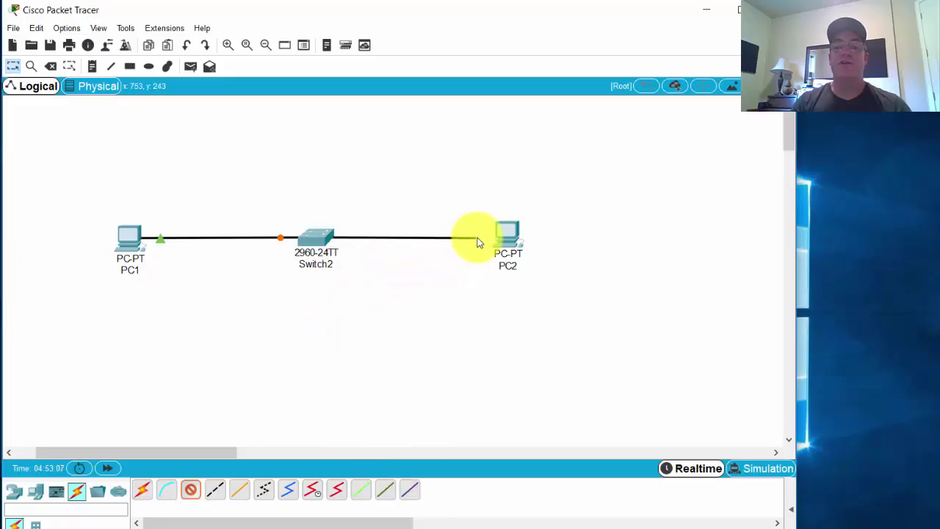
{"action": "left_click", "coordinate": [509, 237]}
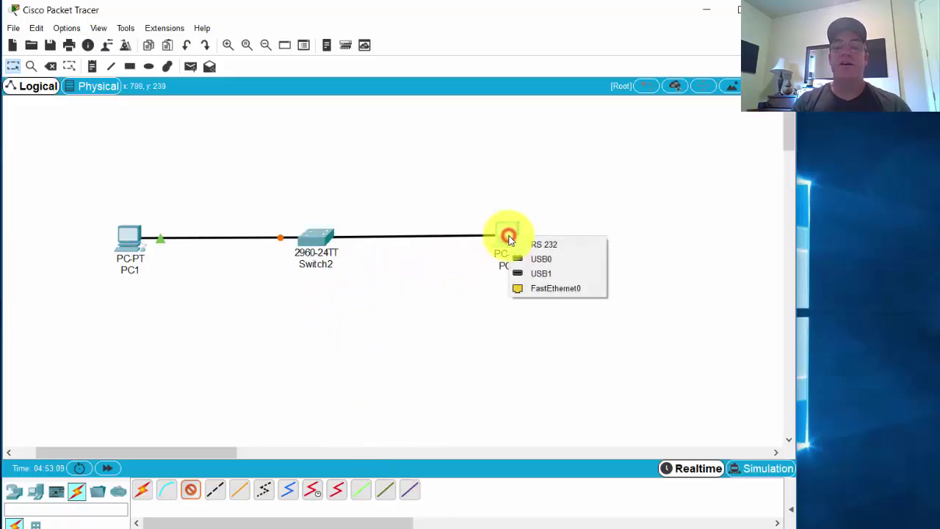
{"action": "left_click", "coordinate": [543, 291]}
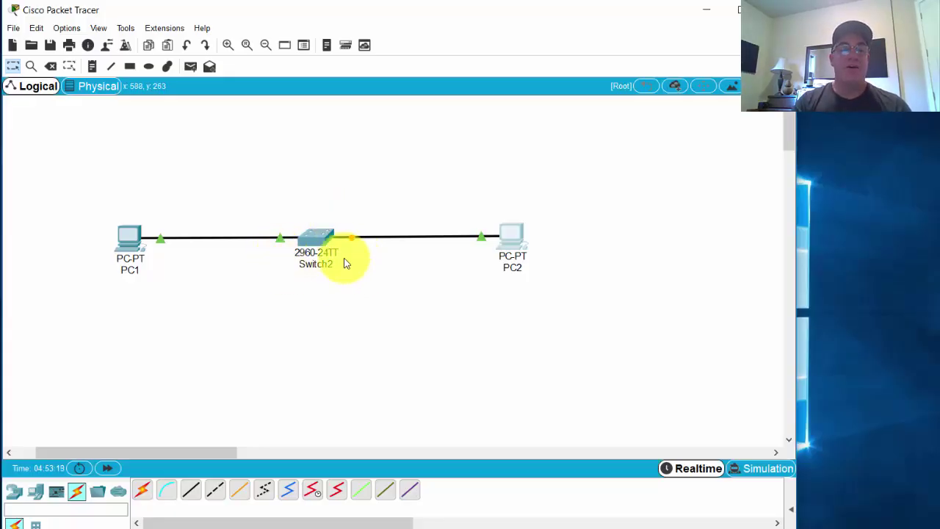
{"action": "left_click", "coordinate": [107, 470]}
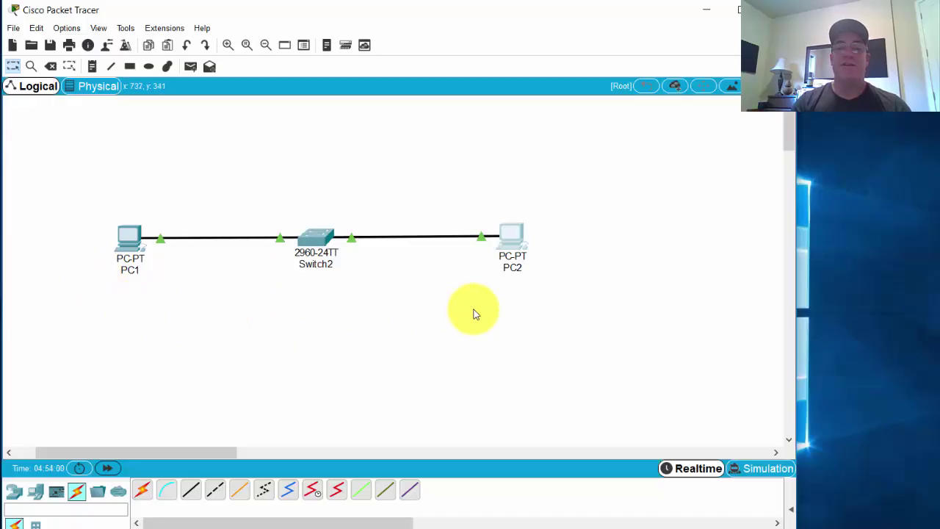
Open PC1's window on the Desktop tab
{"action": "left_click", "coordinate": [129, 237]}
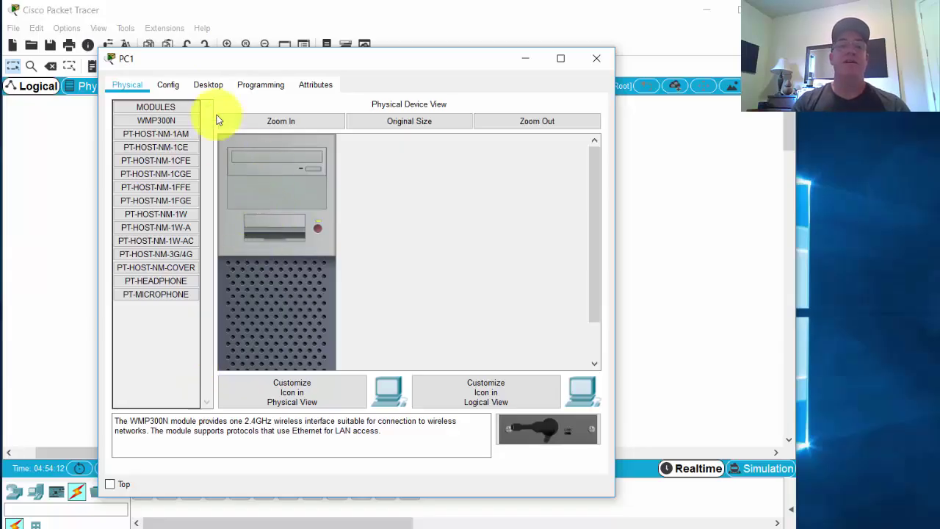
{"action": "left_click", "coordinate": [206, 83]}
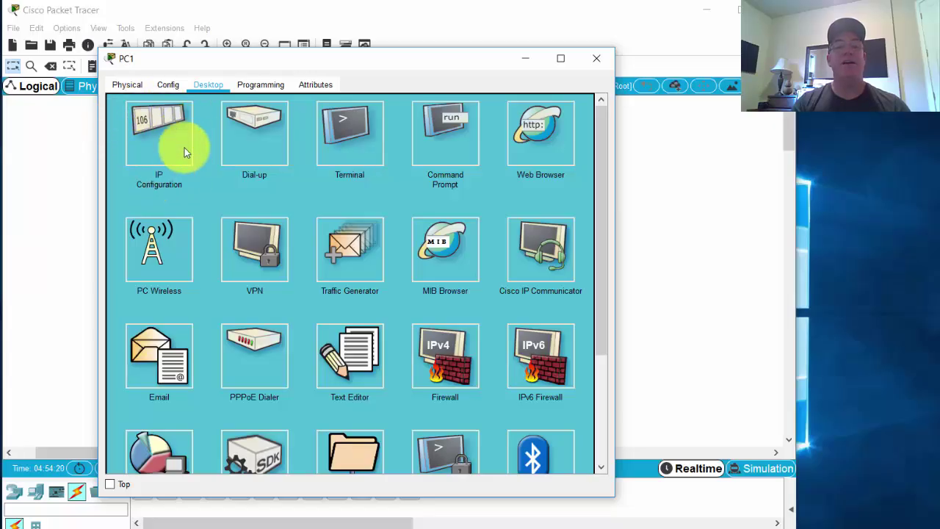
Give PC1 the IP 192.168.0.5 with mask 255.255.255.0, then close IP Configuration
{"action": "left_click", "coordinate": [145, 123]}
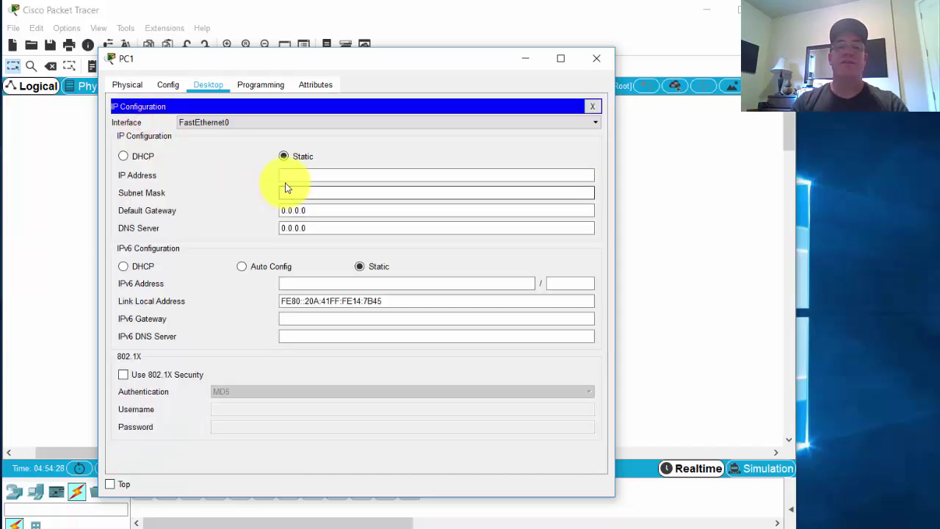
{"action": "left_click", "coordinate": [285, 176]}
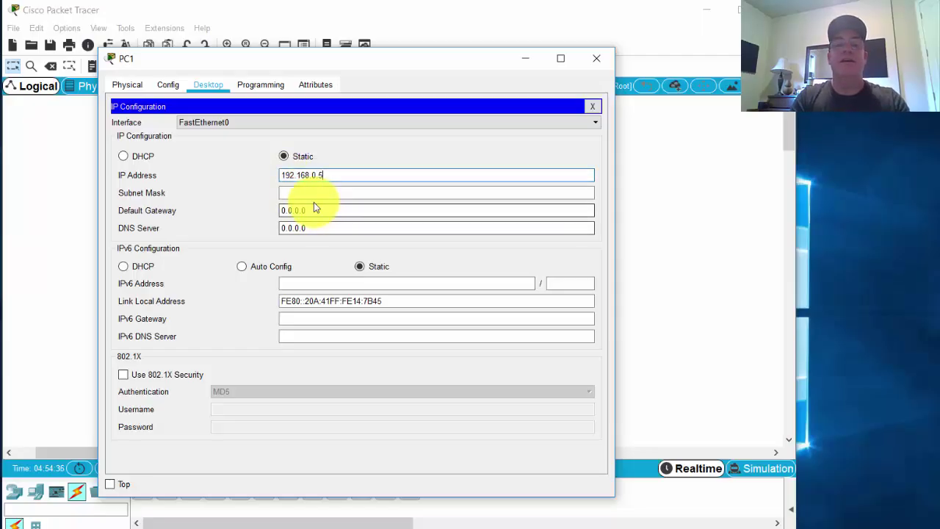
{"action": "left_click", "coordinate": [313, 193]}
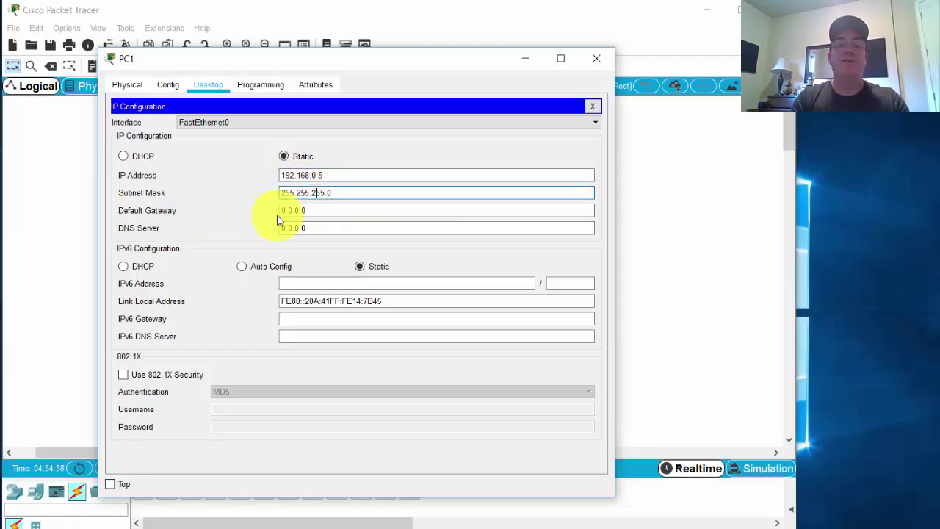
{"action": "left_click", "coordinate": [317, 210]}
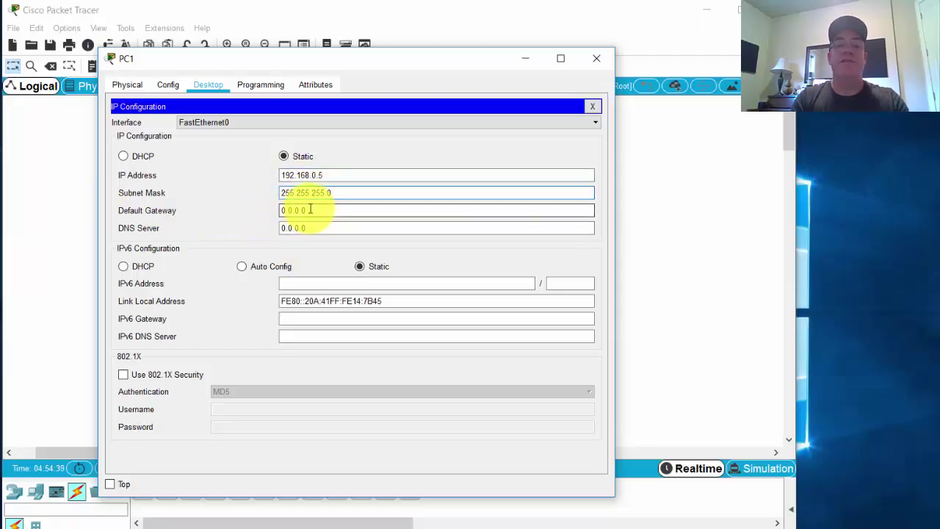
{"action": "left_click", "coordinate": [348, 209]}
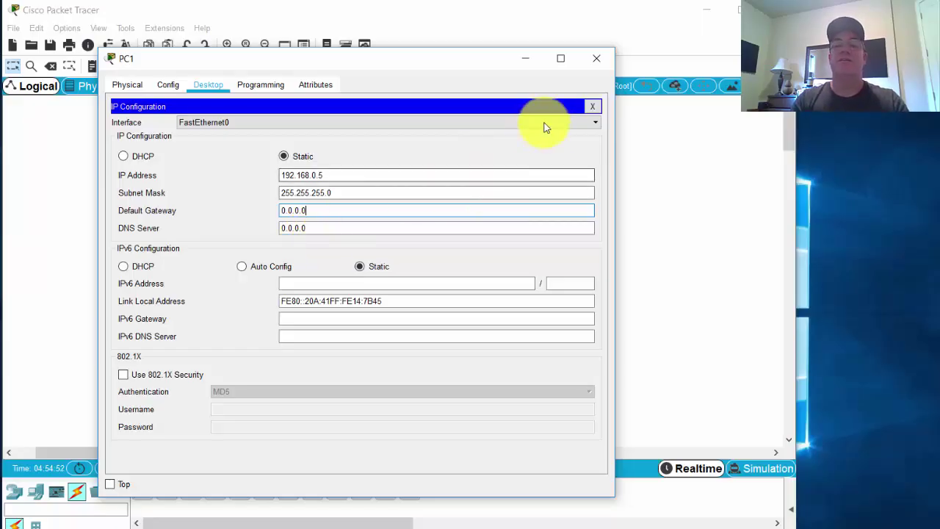
{"action": "left_click", "coordinate": [592, 108]}
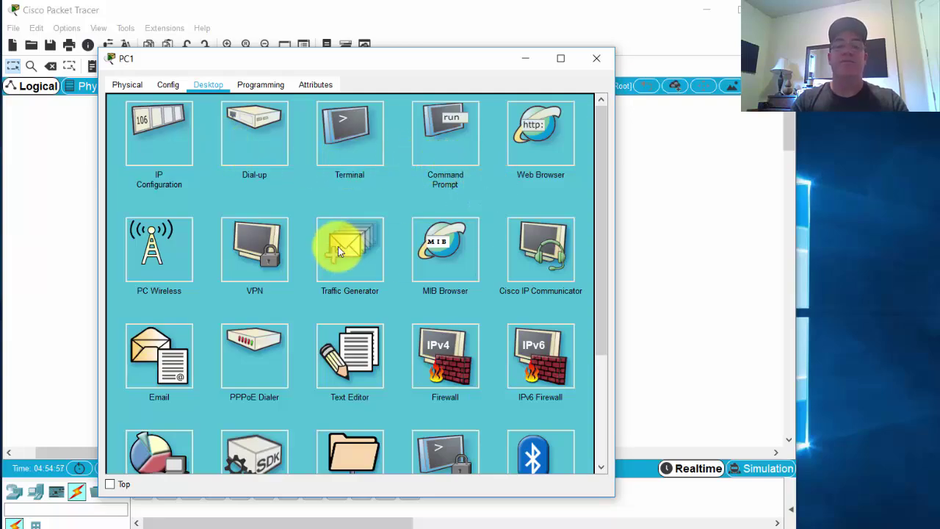
{"action": "scroll", "coordinate": [602, 242], "scroll_direction": "down", "scroll_amount": 5}
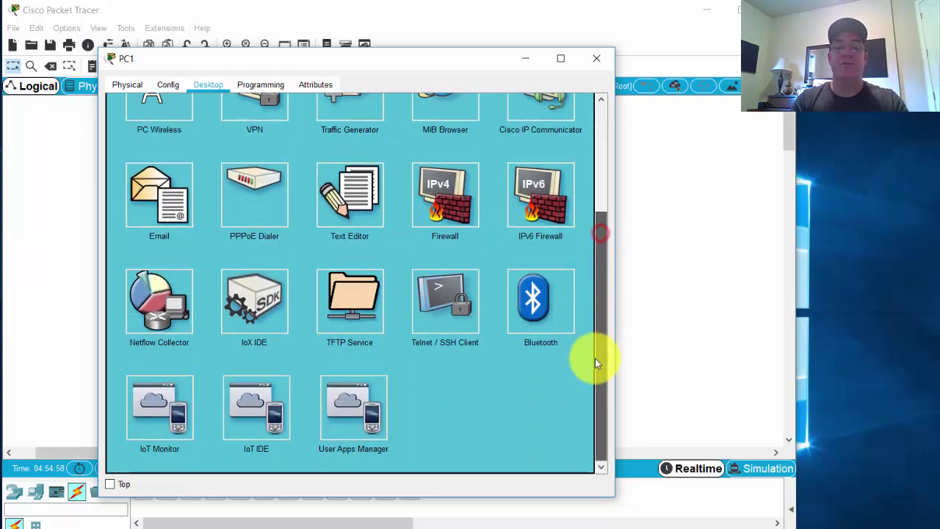
{"action": "scroll", "coordinate": [584, 183], "scroll_direction": "up", "scroll_amount": 5}
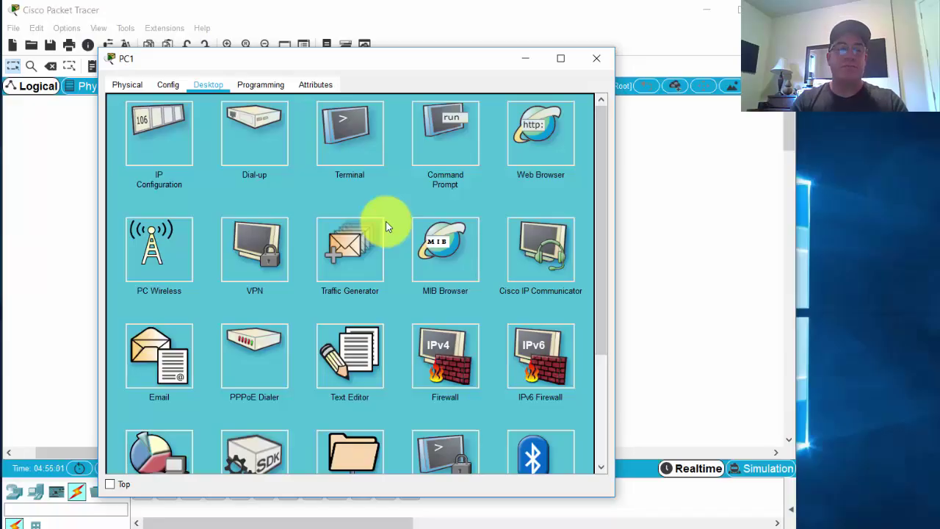
Close PC1's window and open PC2's Desktop applications
{"action": "left_click", "coordinate": [595, 61]}
{"action": "left_click", "coordinate": [369, 331]}
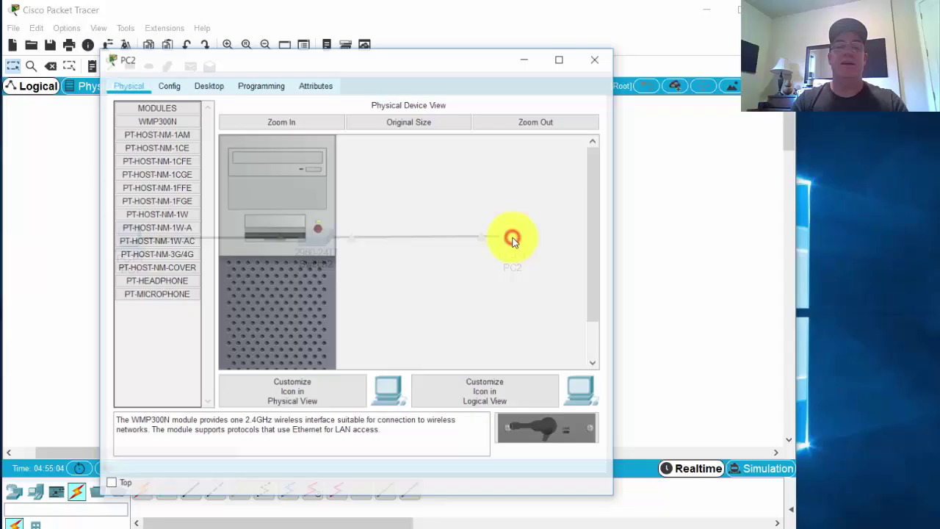
{"action": "left_click", "coordinate": [512, 237]}
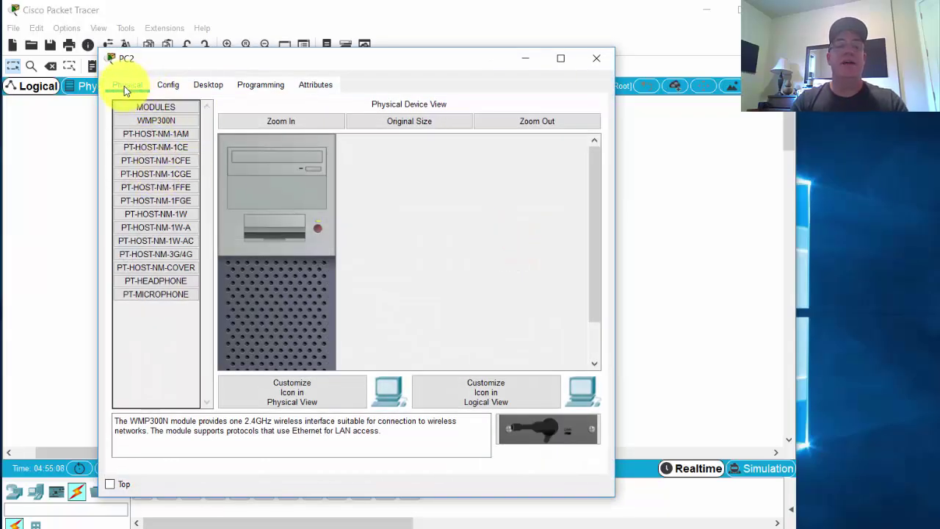
{"action": "left_click", "coordinate": [168, 84]}
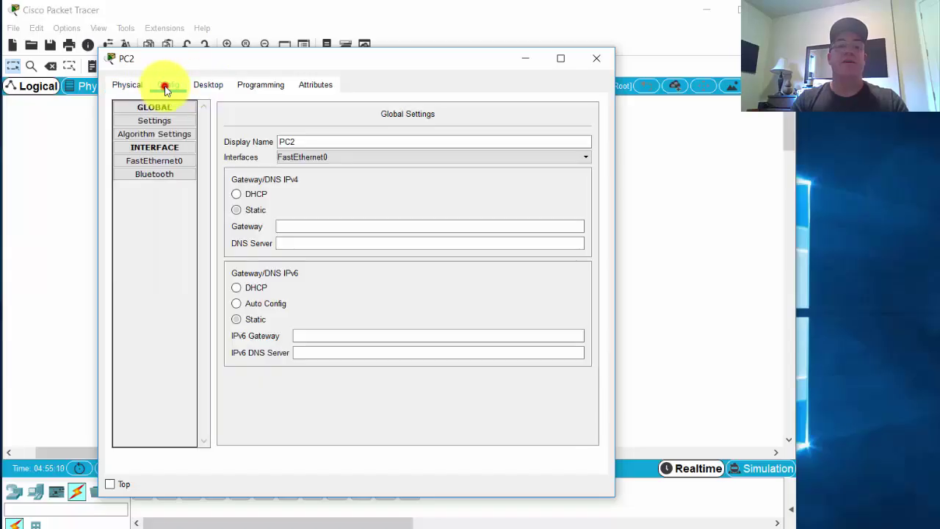
{"action": "left_click", "coordinate": [205, 88]}
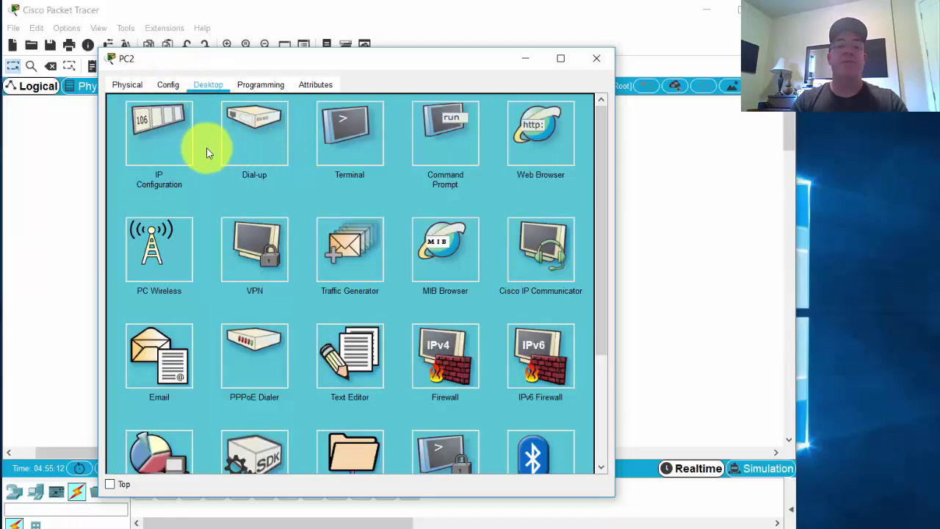
Set PC2's IP to 192.168.0.10 with mask 255.255.255.0, then close PC2's window
{"action": "left_click", "coordinate": [168, 132]}
{"action": "left_click", "coordinate": [351, 176]}
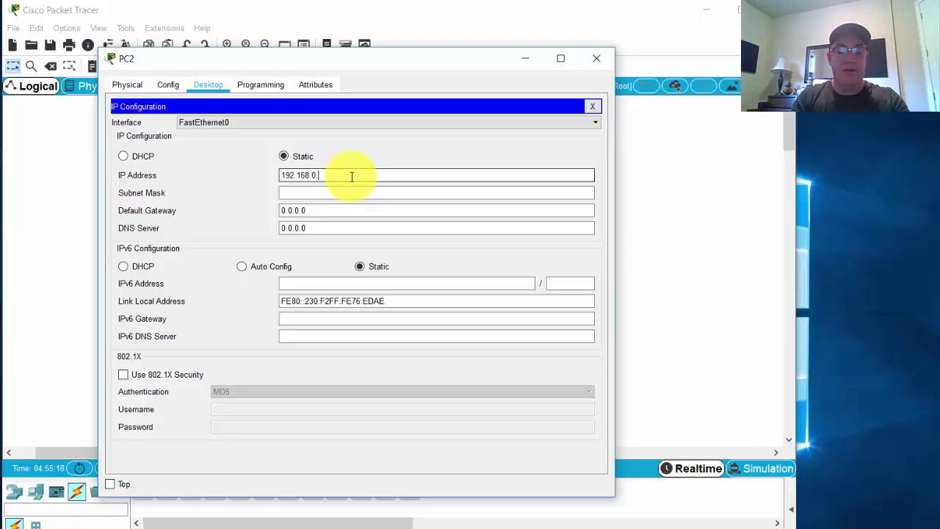
{"action": "left_click_drag", "start_coordinate": [343, 177], "coordinate": [285, 175]}
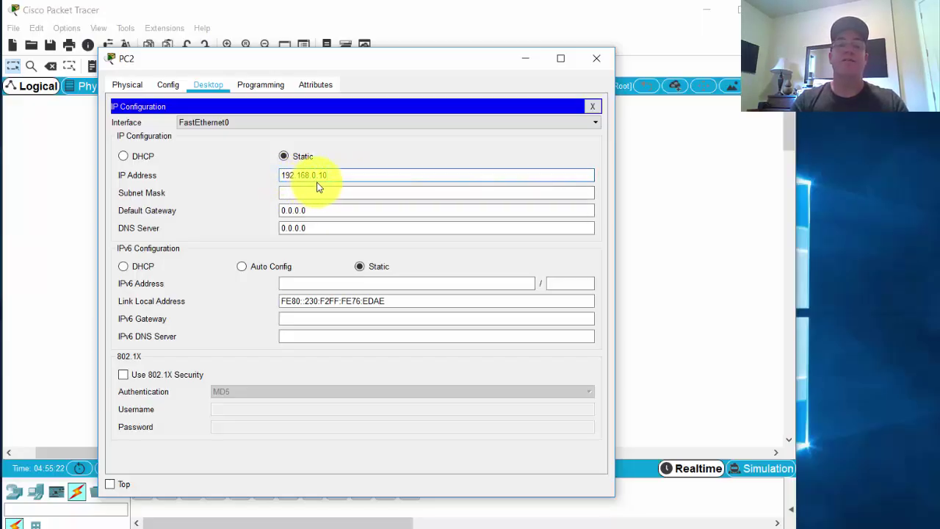
{"action": "left_click", "coordinate": [349, 195]}
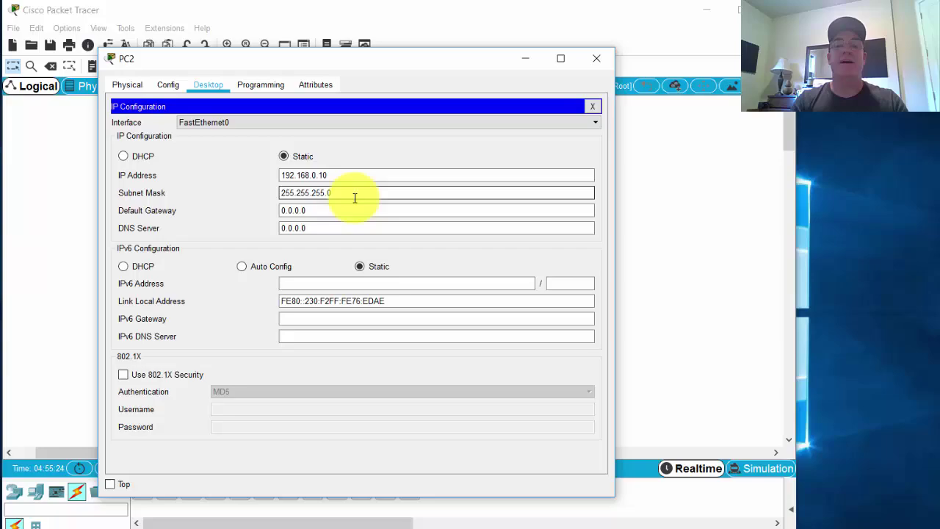
{"action": "left_click", "coordinate": [592, 108]}
{"action": "left_click", "coordinate": [596, 59]}
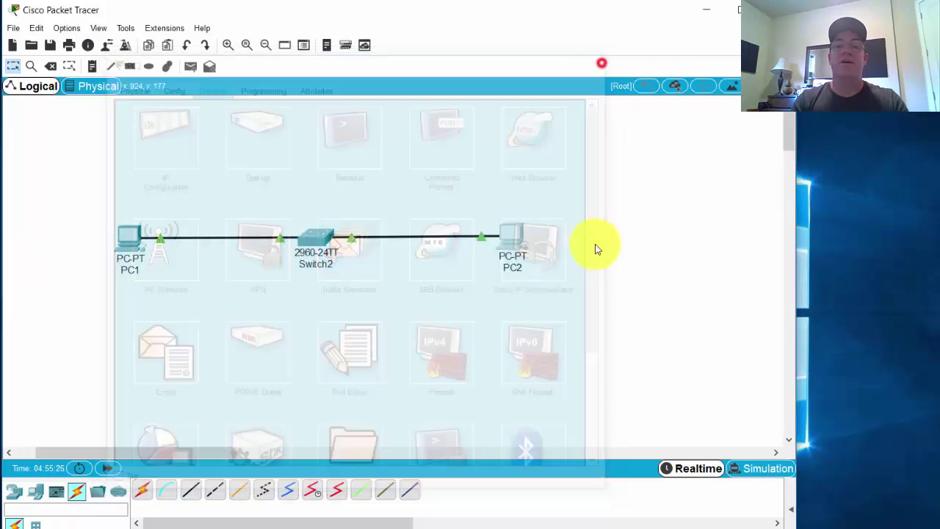
{"action": "left_click", "coordinate": [642, 292]}
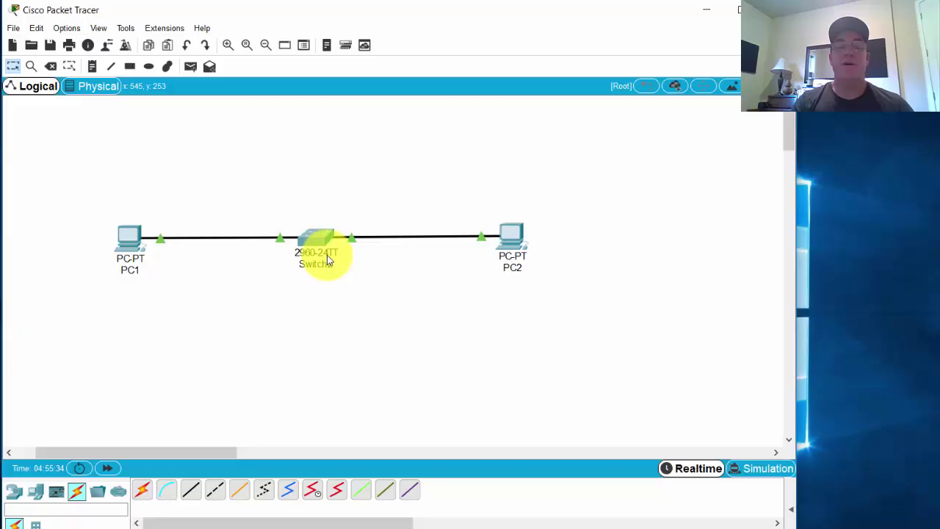
{"action": "left_click", "coordinate": [317, 236]}
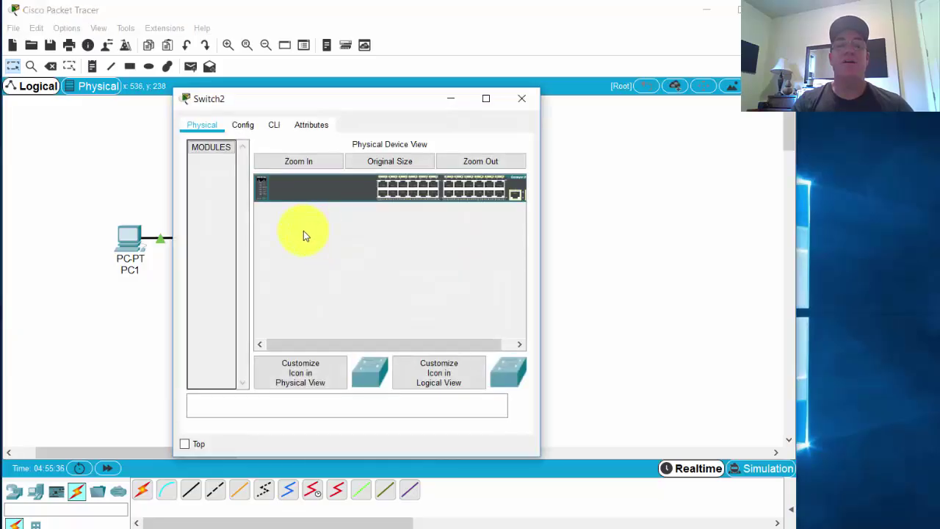
{"action": "left_click_drag", "start_coordinate": [374, 96], "coordinate": [303, 62]}
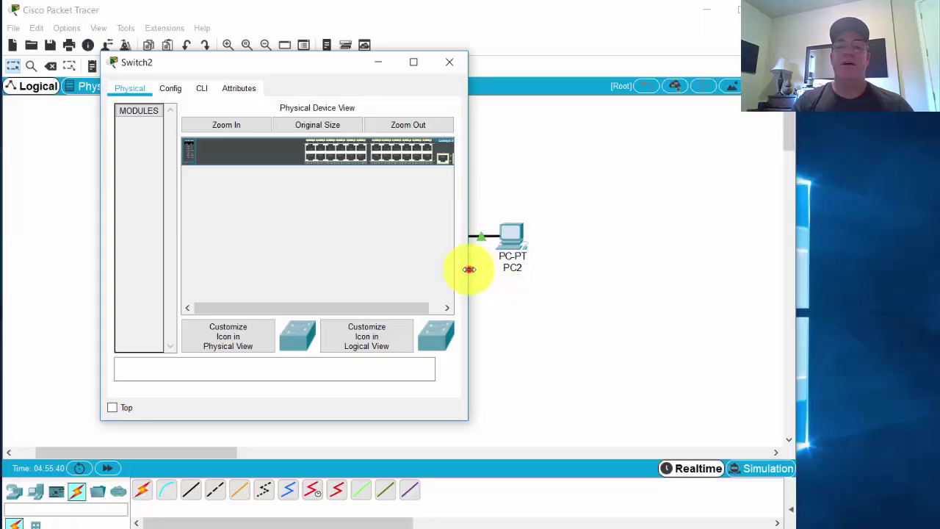
{"action": "left_click_drag", "start_coordinate": [469, 268], "coordinate": [612, 269]}
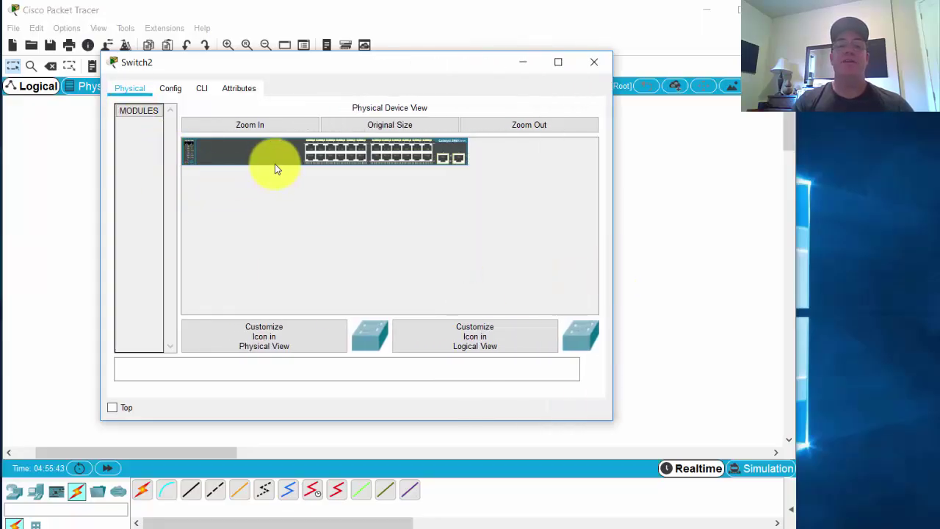
{"action": "left_click", "coordinate": [248, 124]}
{"action": "left_click_drag", "start_coordinate": [322, 307], "coordinate": [462, 301]}
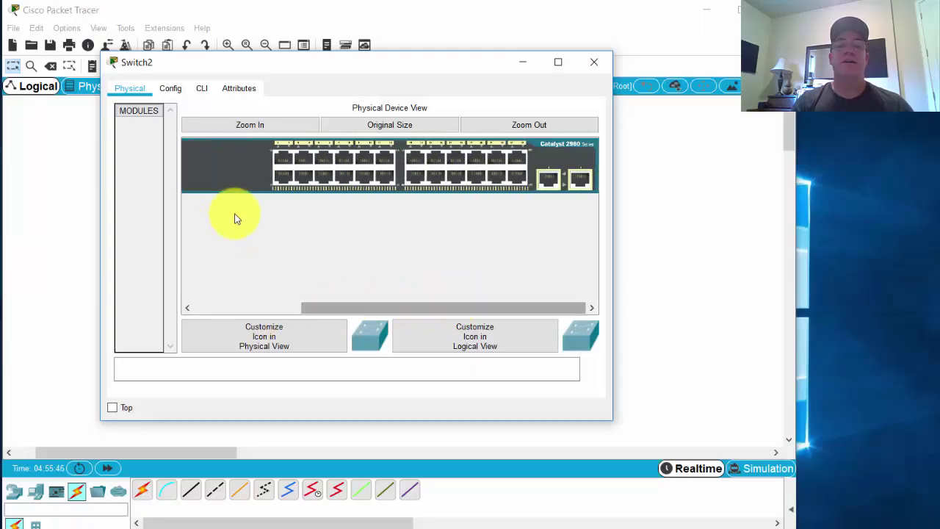
{"action": "left_click", "coordinate": [174, 89]}
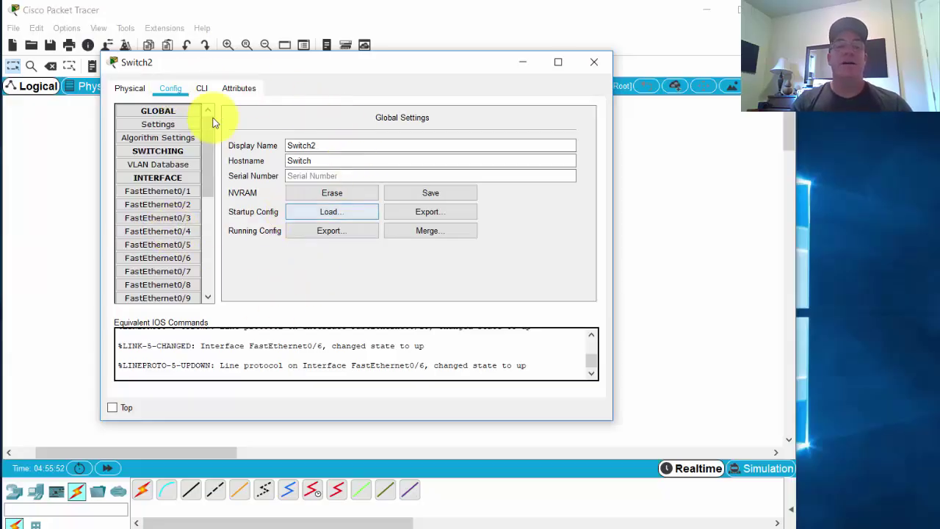
{"action": "left_click", "coordinate": [201, 88]}
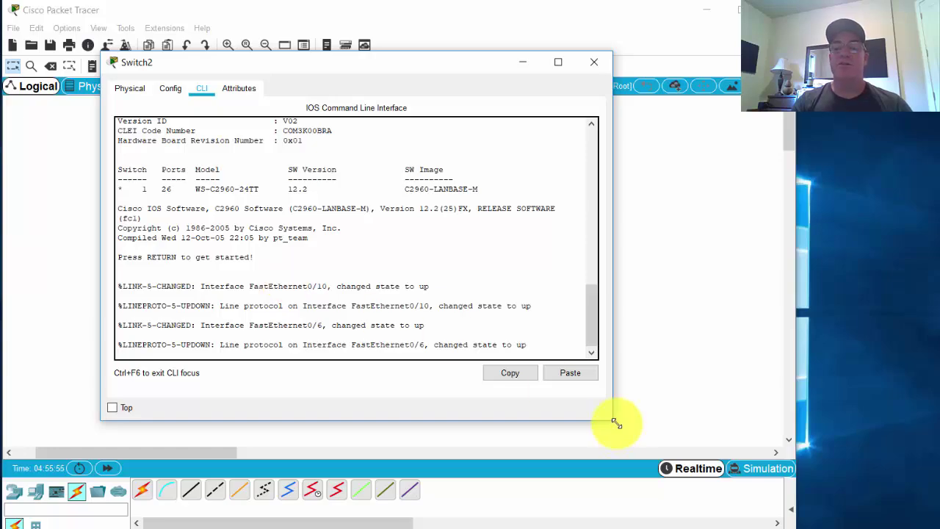
{"action": "left_click_drag", "start_coordinate": [612, 420], "coordinate": [687, 448]}
{"action": "left_click_drag", "start_coordinate": [670, 316], "coordinate": [672, 354]}
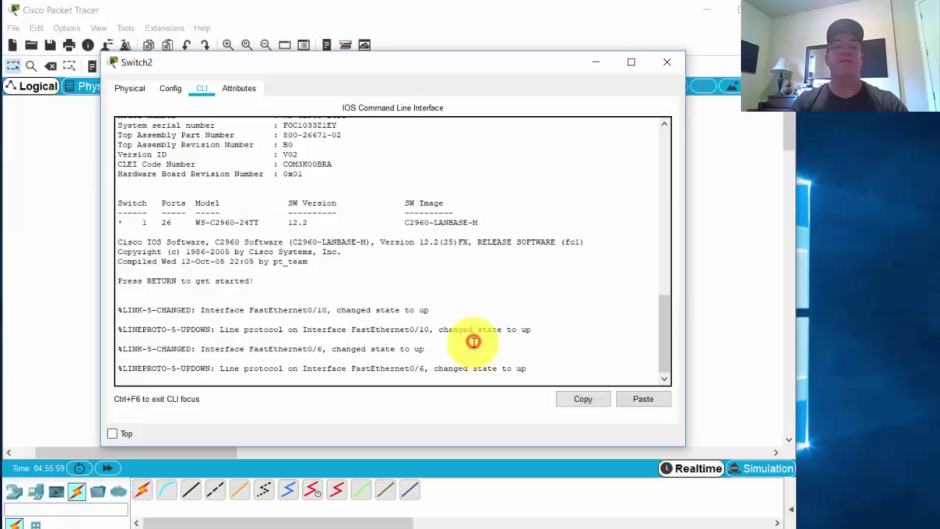
Change the CLI font size to 14 in Preferences and apply it
{"action": "left_click", "coordinate": [254, 13]}
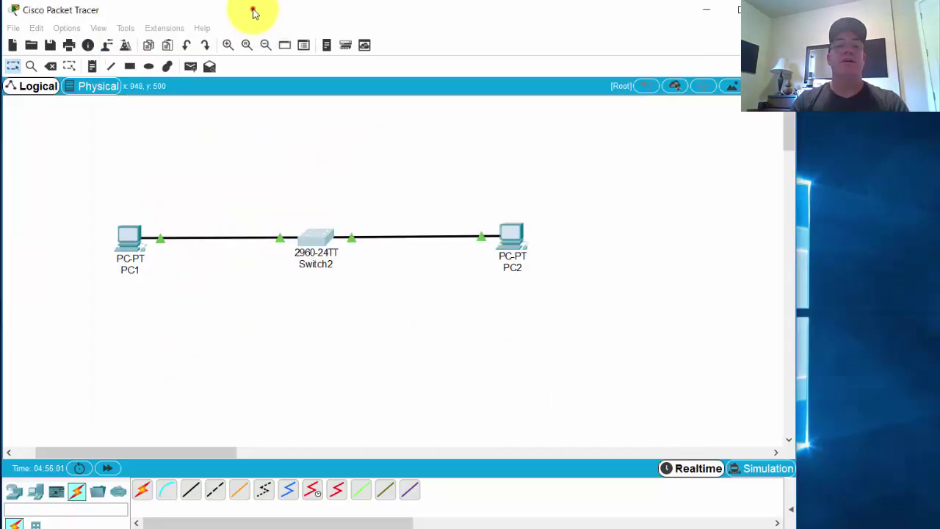
{"action": "left_click", "coordinate": [69, 29]}
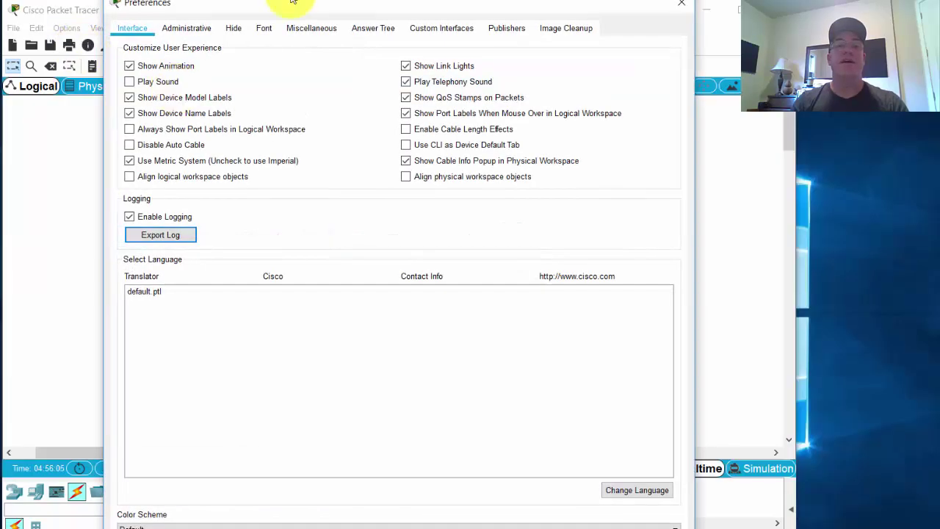
{"action": "left_click", "coordinate": [269, 28]}
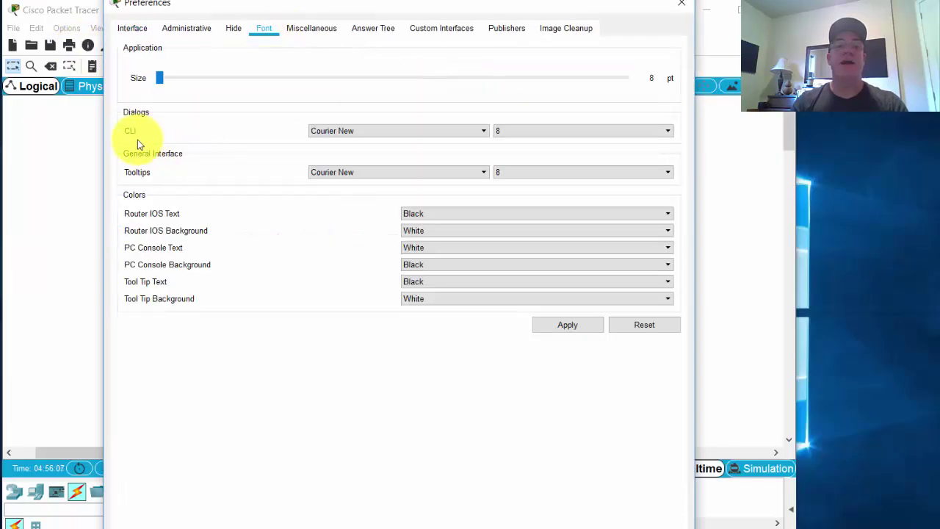
{"action": "left_click", "coordinate": [556, 134]}
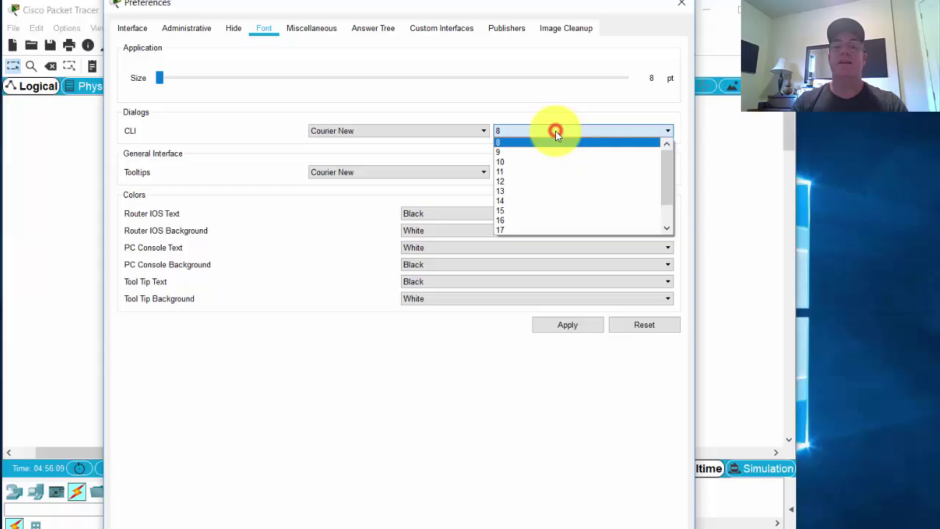
{"action": "left_click", "coordinate": [542, 198]}
{"action": "left_click", "coordinate": [563, 325]}
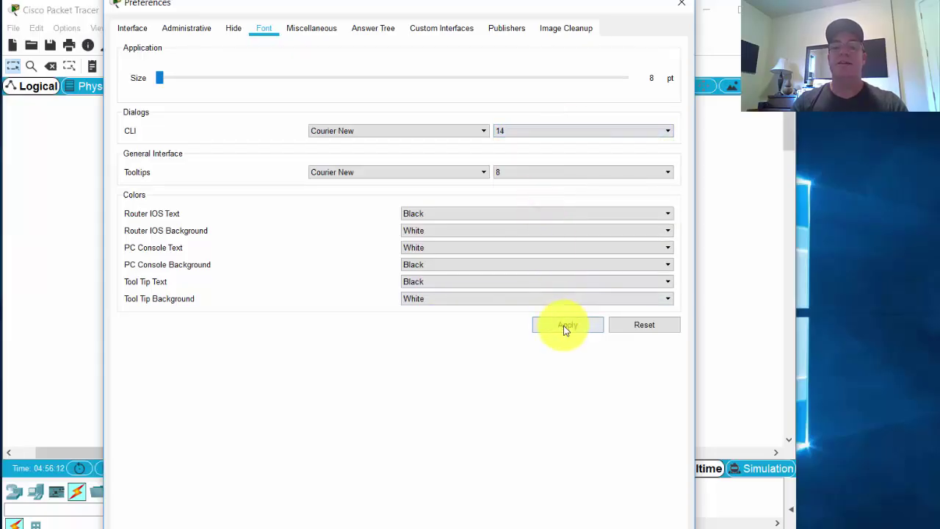
{"action": "left_click", "coordinate": [682, 10]}
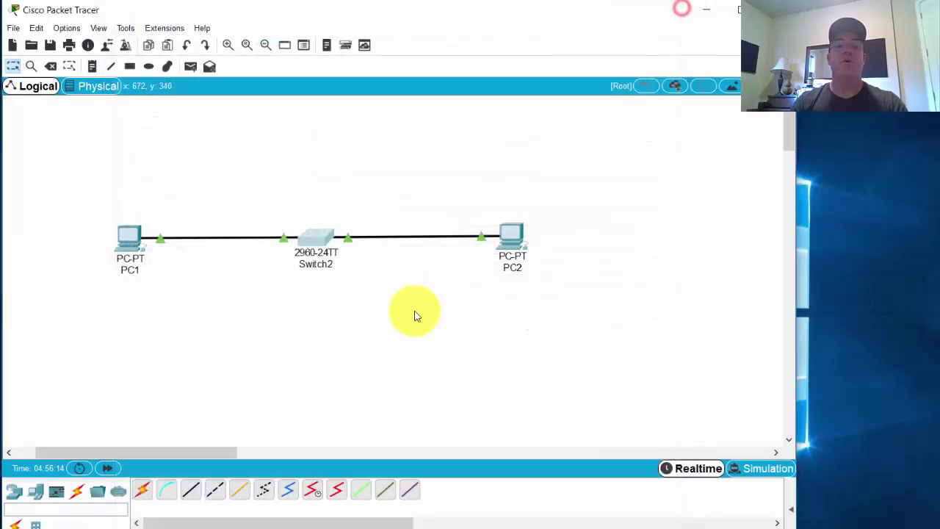
Reopen and enlarge Switch2's CLI to check the larger text at a fresh prompt, then close it
{"action": "left_click", "coordinate": [324, 248]}
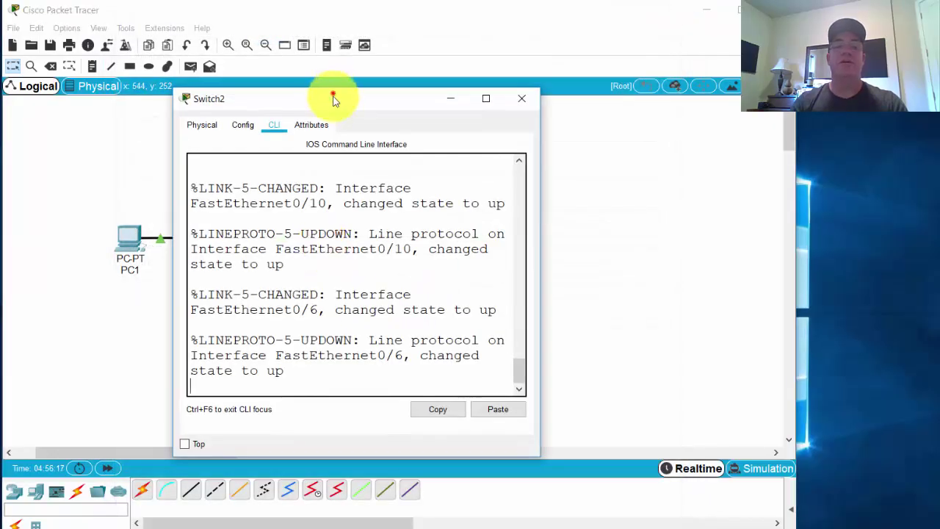
{"action": "left_click_drag", "start_coordinate": [331, 99], "coordinate": [201, 55]}
{"action": "left_click_drag", "start_coordinate": [410, 226], "coordinate": [737, 235]}
{"action": "left_click", "coordinate": [370, 321], "text": "shift"}
{"action": "key", "text": "Return"}
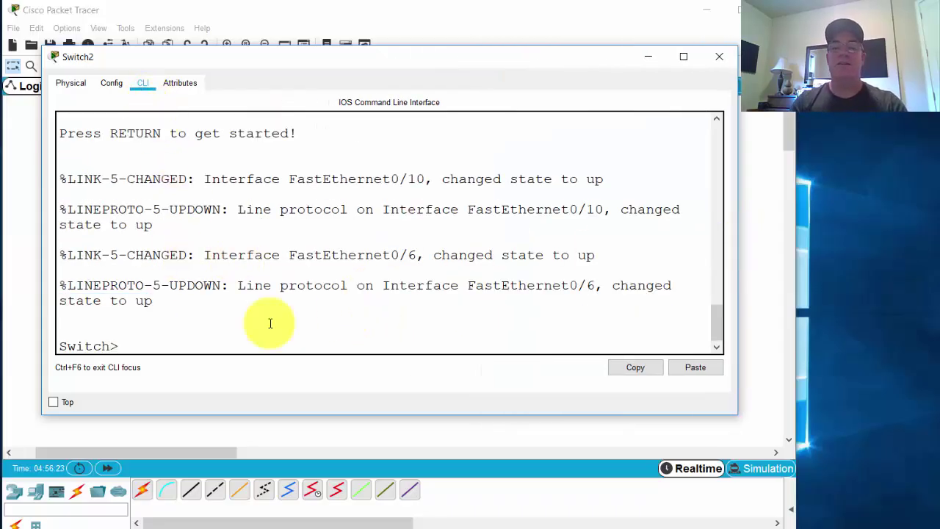
{"action": "left_click_drag", "start_coordinate": [350, 416], "coordinate": [353, 472]}
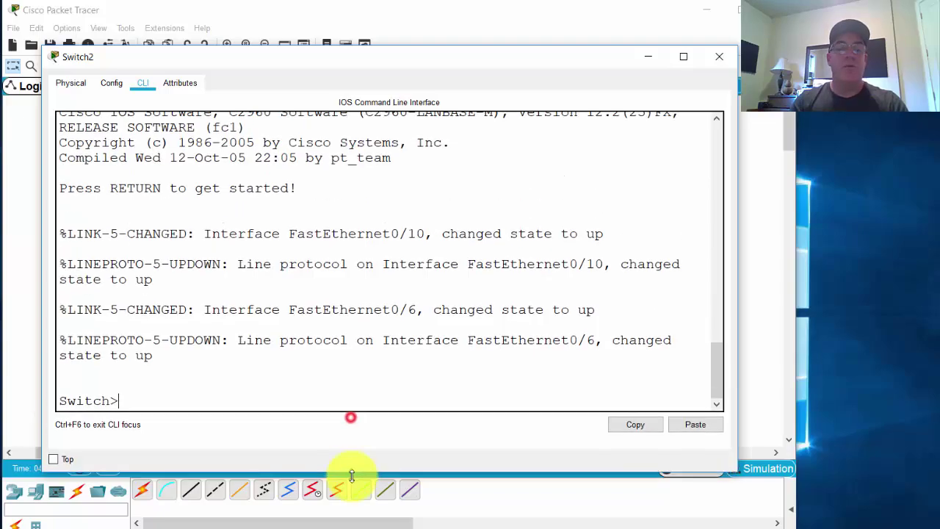
{"action": "left_click", "coordinate": [254, 396]}
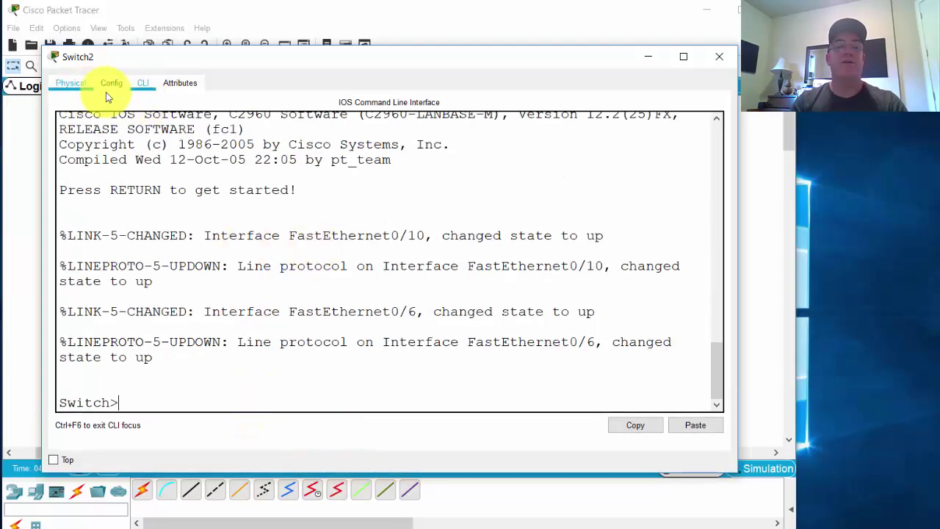
{"action": "left_click", "coordinate": [73, 83]}
{"action": "left_click", "coordinate": [716, 53]}
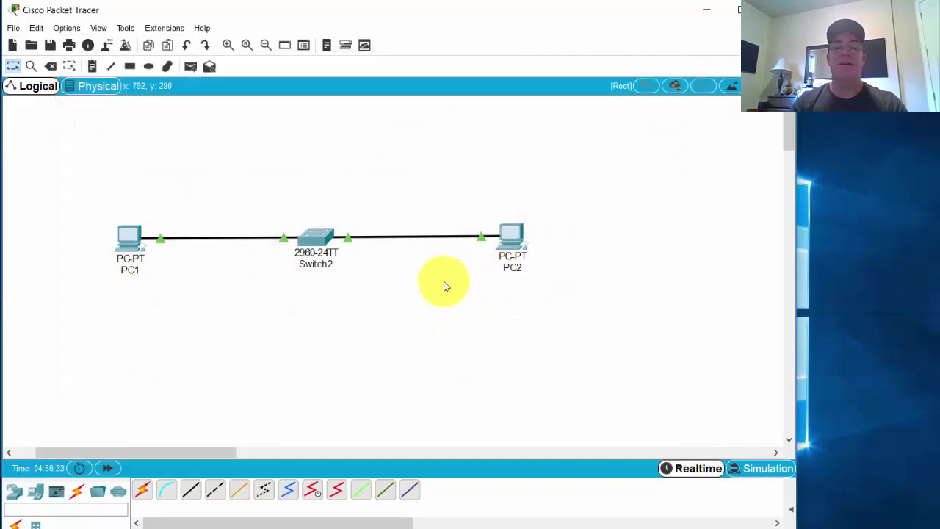
Ping 192.168.0.10 from PC1's Command Prompt, then close the prompt and PC1's window
{"action": "left_click", "coordinate": [128, 240]}
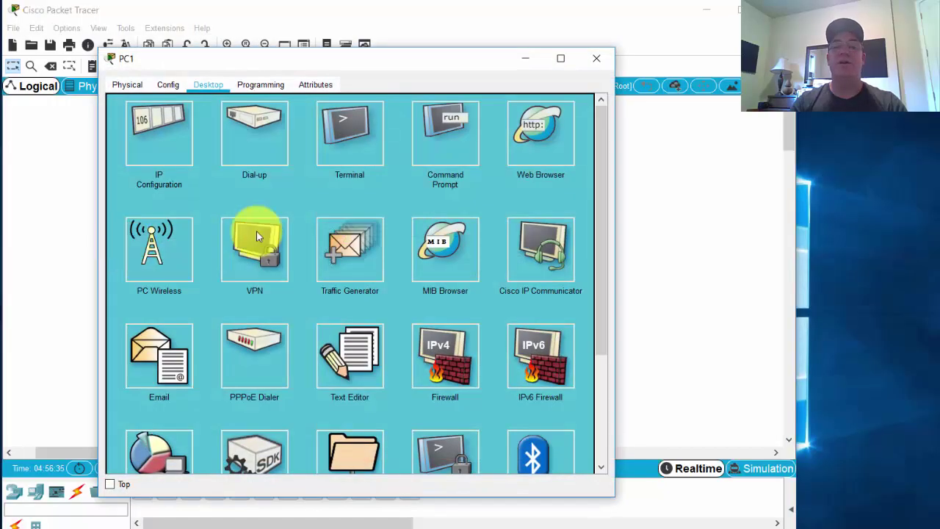
{"action": "left_click", "coordinate": [440, 125]}
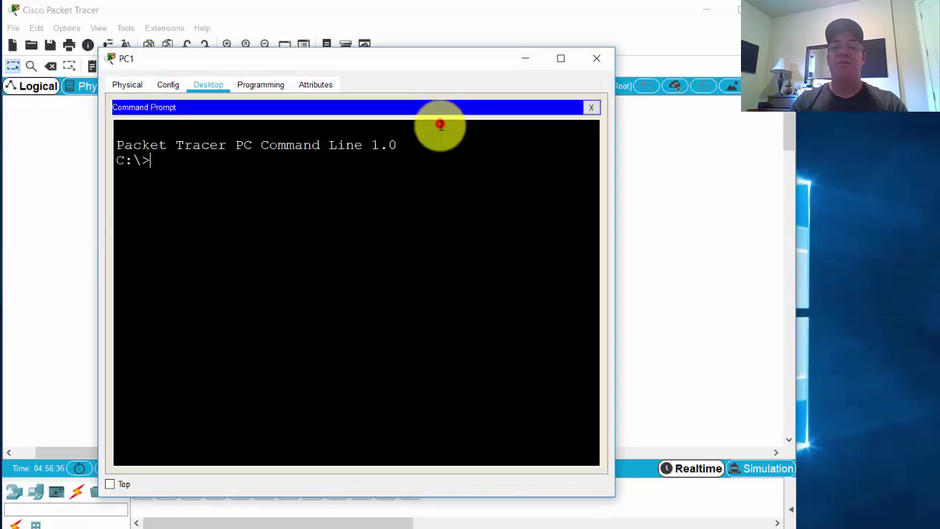
{"action": "left_click", "coordinate": [169, 163]}
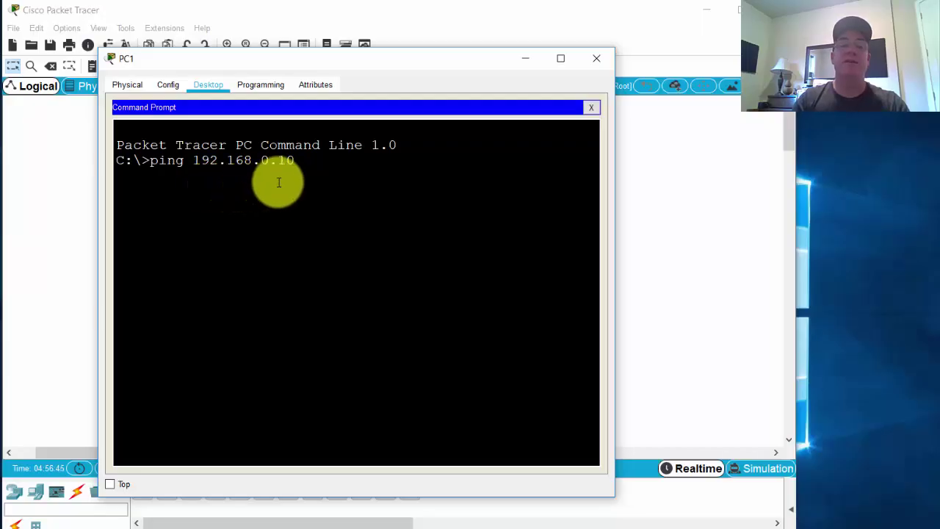
{"action": "key", "text": "Return"}
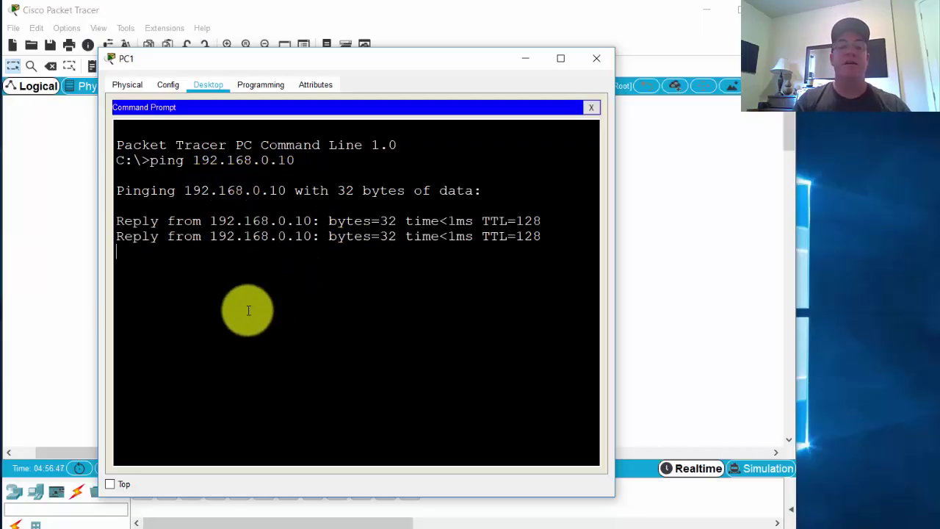
{"action": "left_click", "coordinate": [592, 109]}
{"action": "left_click", "coordinate": [596, 58]}
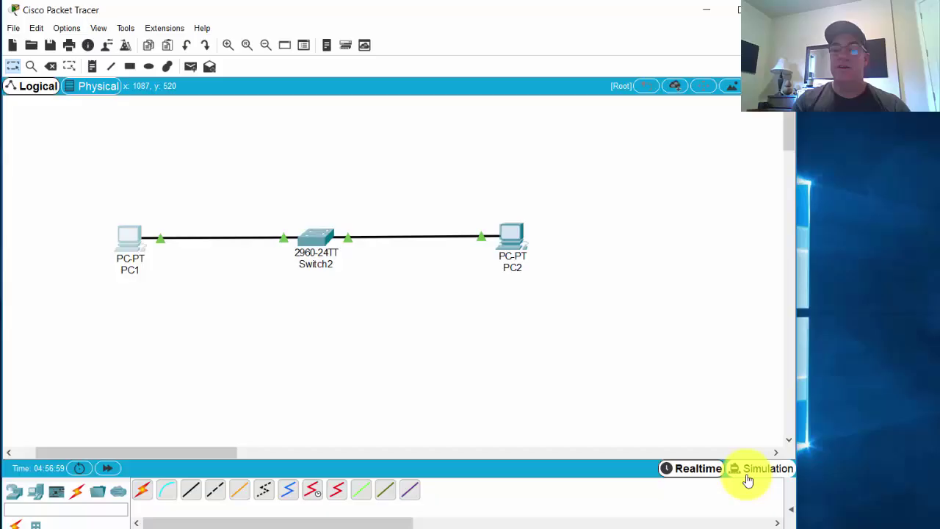
Send a simple ICMP PDU from PC1 to PC2 and confirm its Successful entry in the PDU list
{"action": "left_click", "coordinate": [792, 512]}
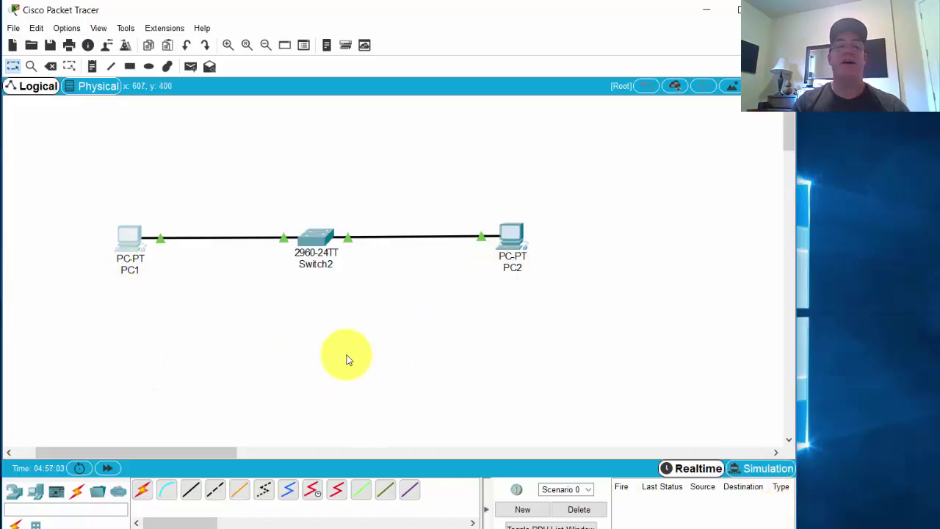
{"action": "left_click", "coordinate": [191, 67]}
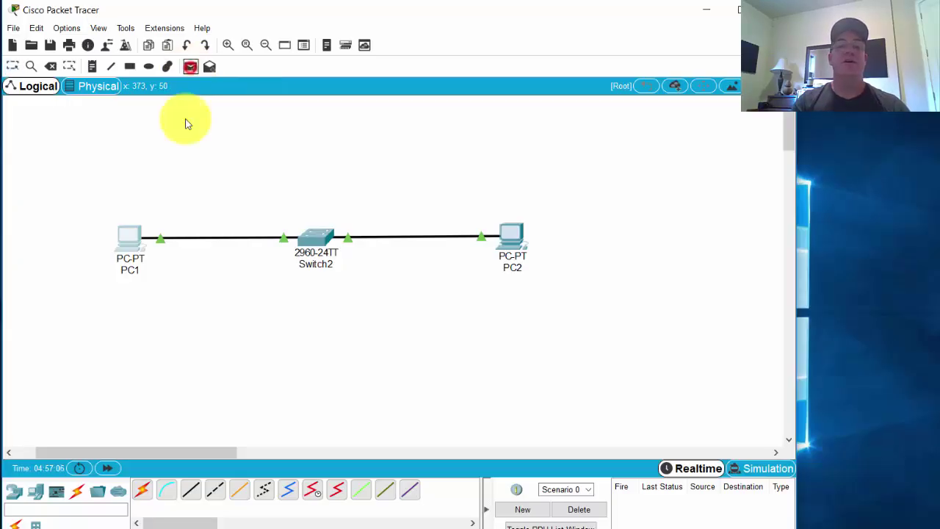
{"action": "left_click", "coordinate": [128, 241]}
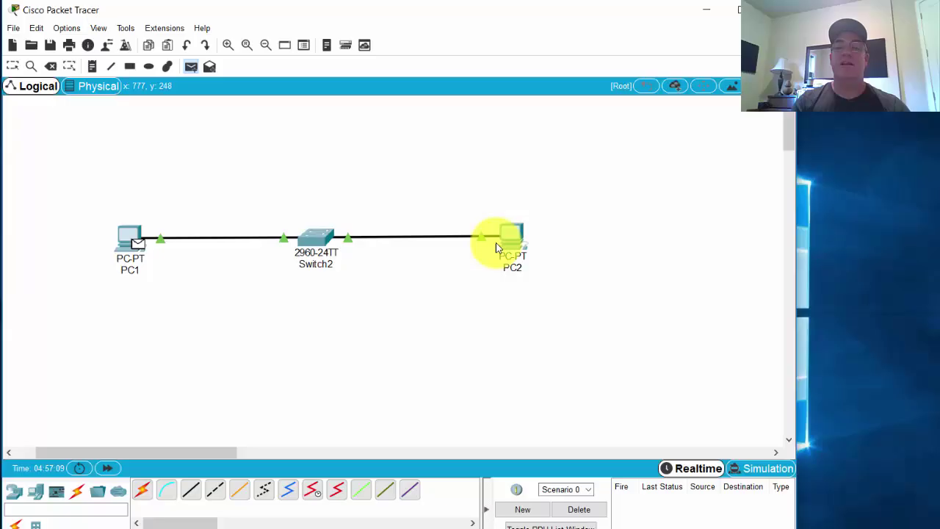
{"action": "left_click", "coordinate": [495, 244]}
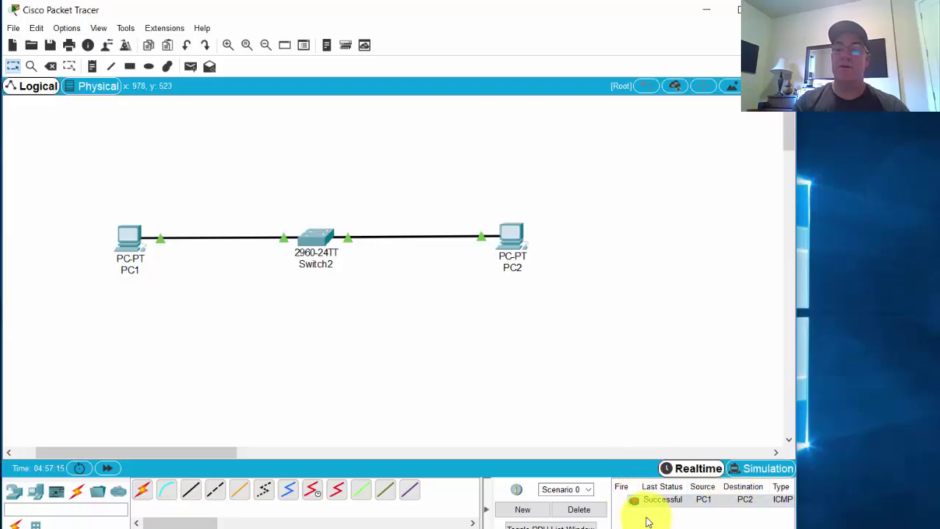
{"action": "left_click", "coordinate": [682, 505]}
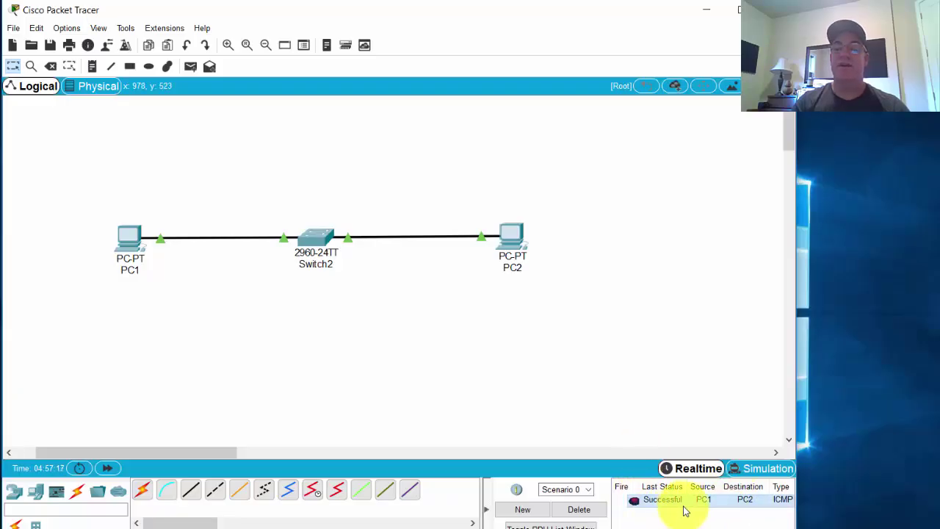
In simulation mode, step the ICMP packet from PC1 through Switch2 to PC2 and back toward Switch2
{"action": "left_click", "coordinate": [333, 308]}
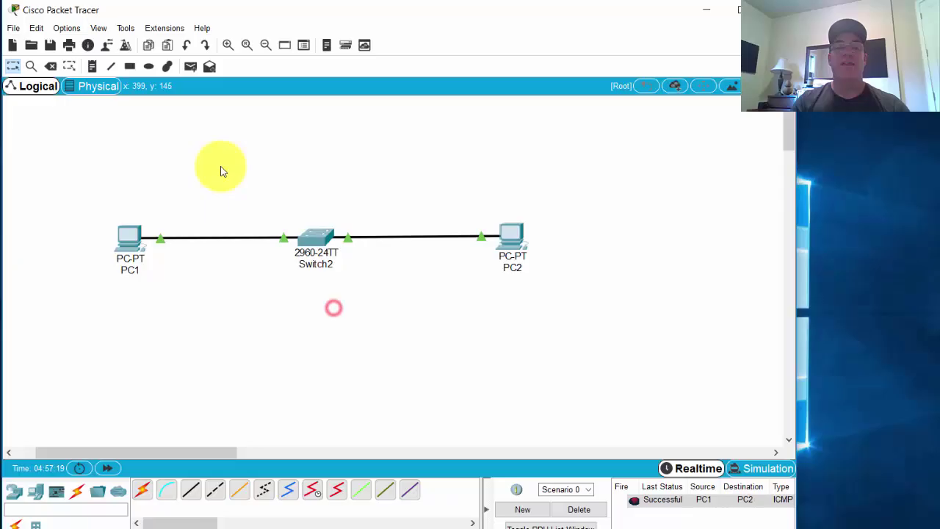
{"action": "left_click", "coordinate": [761, 470]}
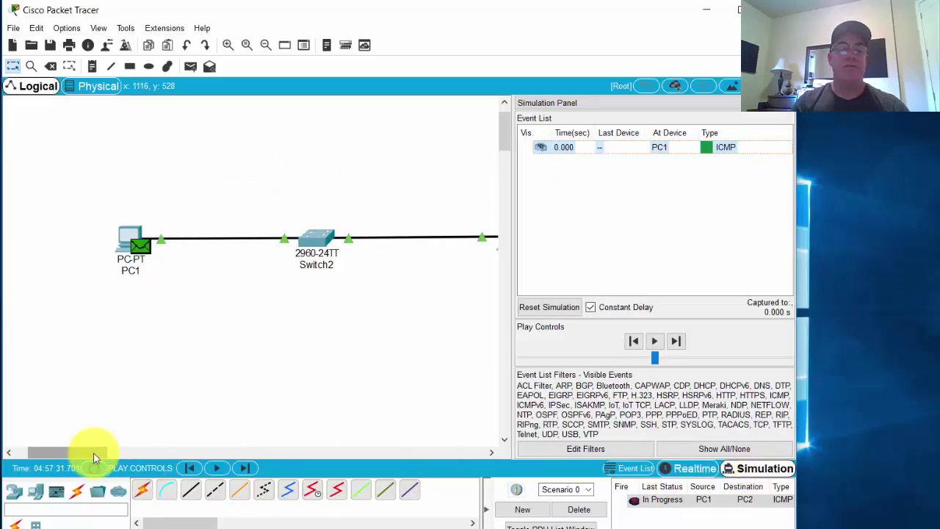
{"action": "left_click_drag", "start_coordinate": [93, 457], "coordinate": [104, 455]}
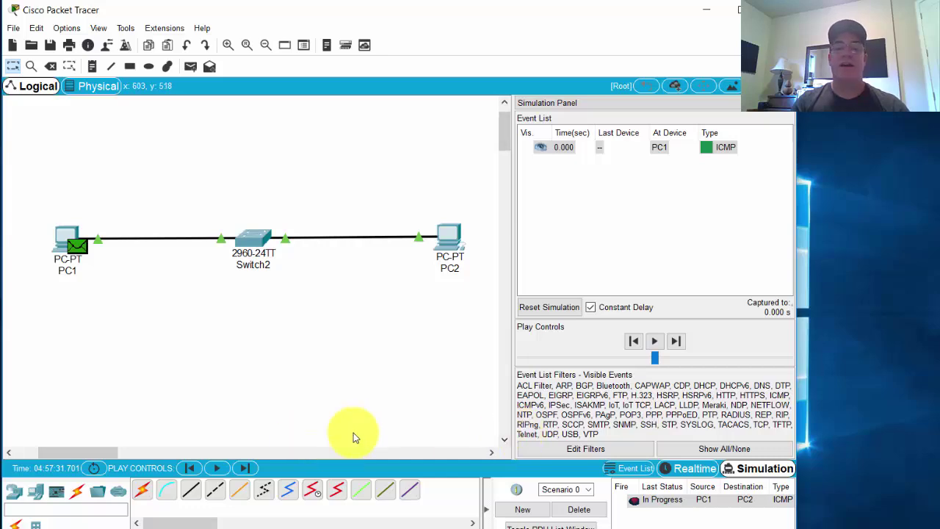
{"action": "left_click", "coordinate": [655, 342]}
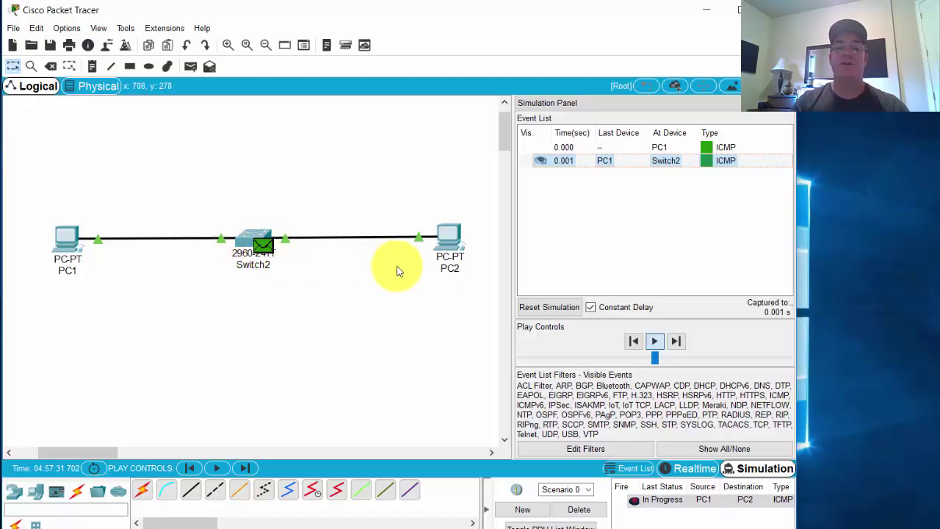
{"action": "left_click", "coordinate": [650, 339]}
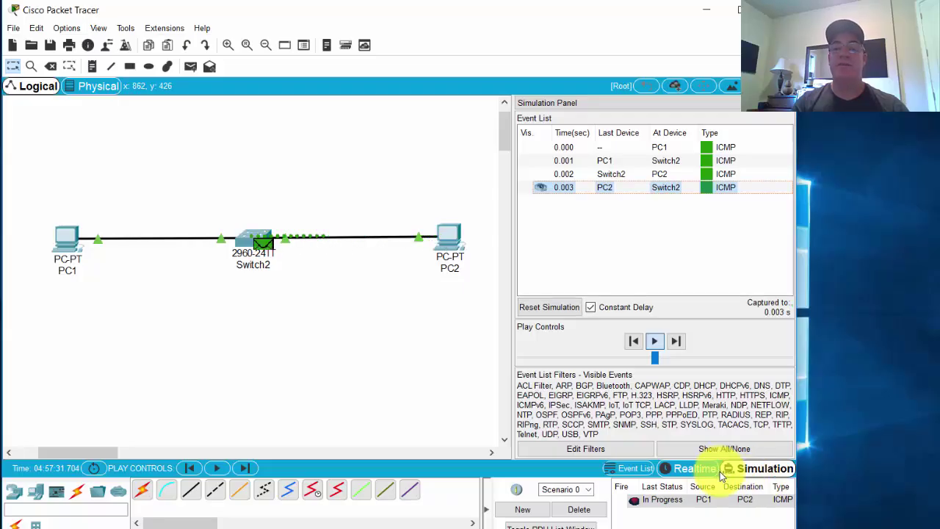
Return to realtime mode, delete the test PDU, and place a Server-PT as Server1 below PC2
{"action": "left_click", "coordinate": [688, 471]}
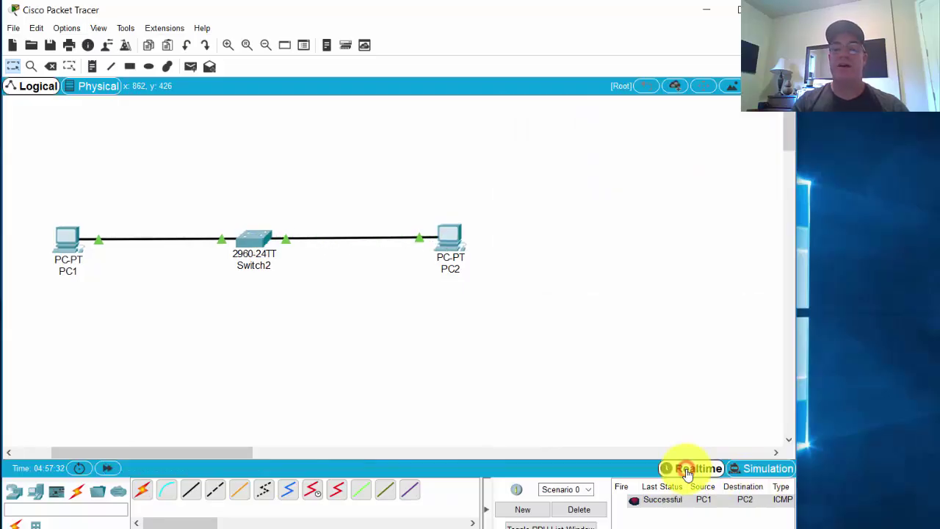
{"action": "left_click", "coordinate": [578, 509]}
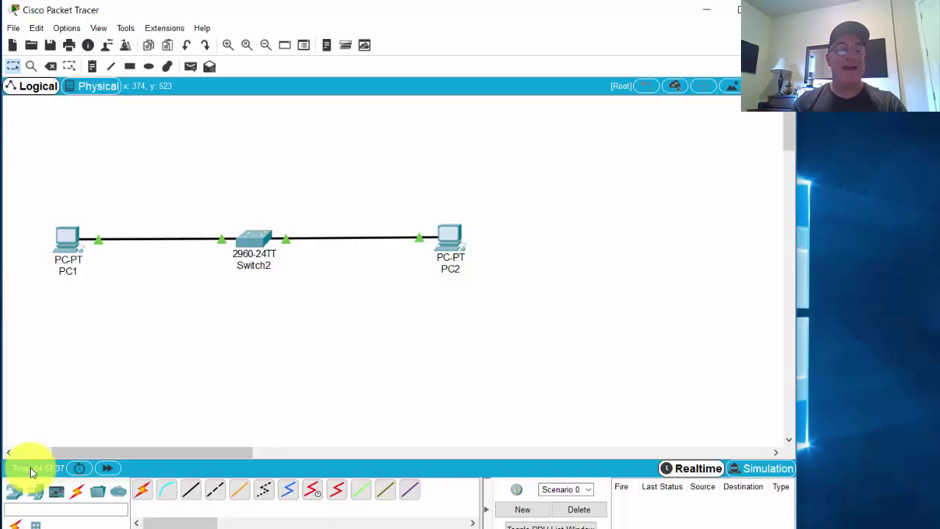
{"action": "left_click", "coordinate": [36, 493]}
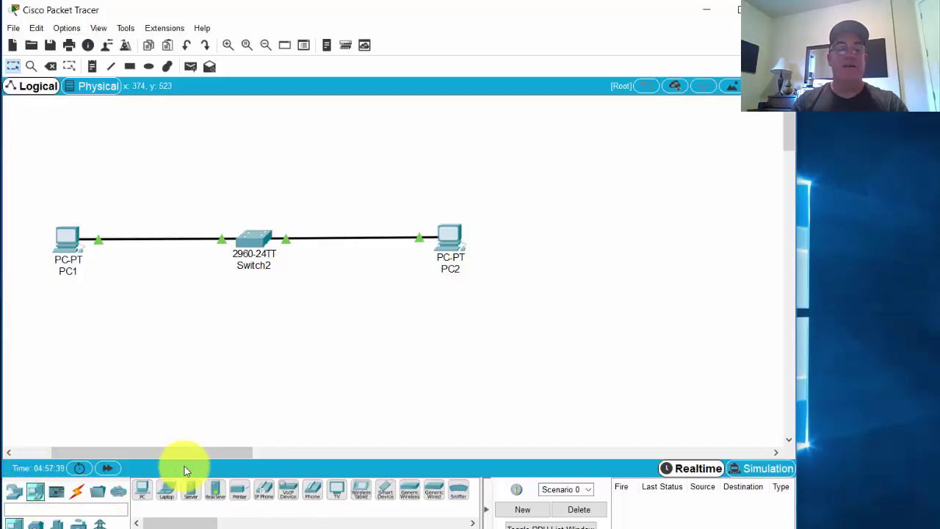
{"action": "left_click", "coordinate": [192, 490]}
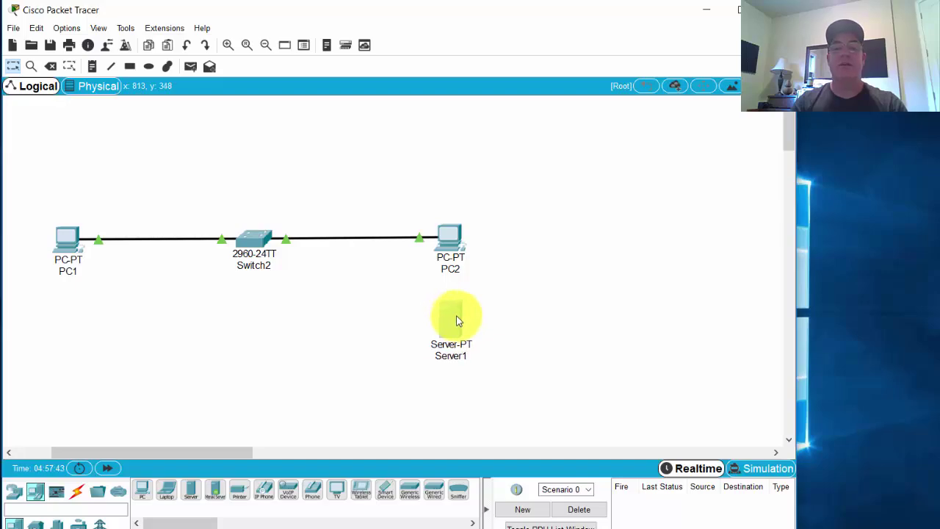
Give Server1 static IP 192.168.0.250 with subnet mask 255.255.255.0 in Desktop > IP Configuration
{"action": "left_click", "coordinate": [456, 321]}
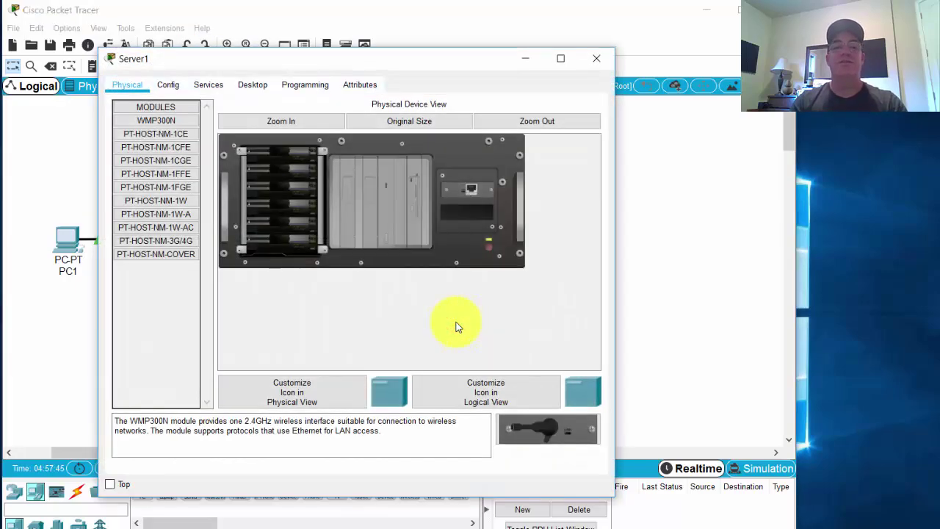
{"action": "left_click", "coordinate": [252, 85]}
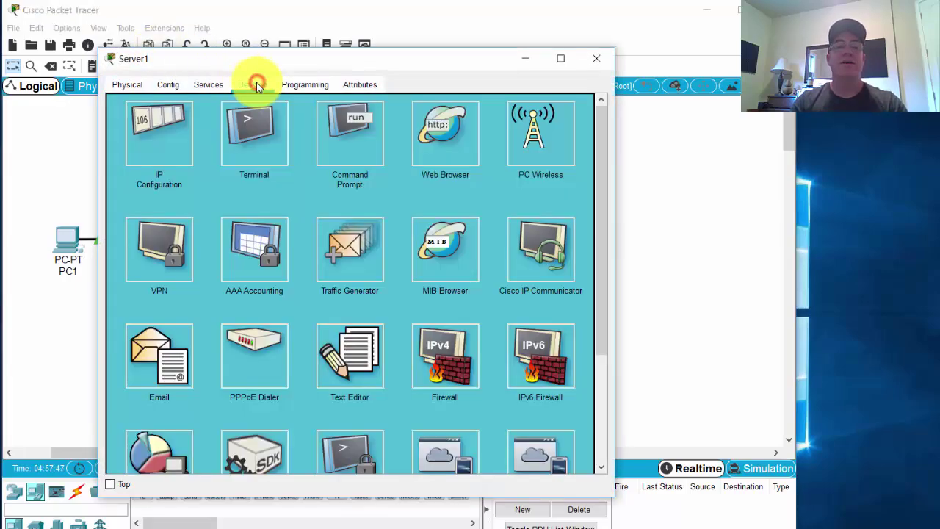
{"action": "left_click", "coordinate": [152, 124]}
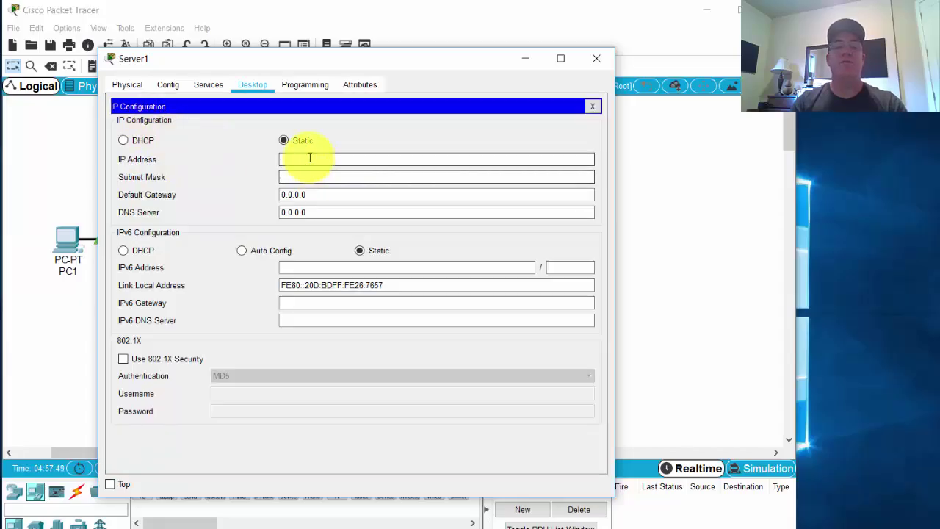
{"action": "left_click", "coordinate": [309, 157]}
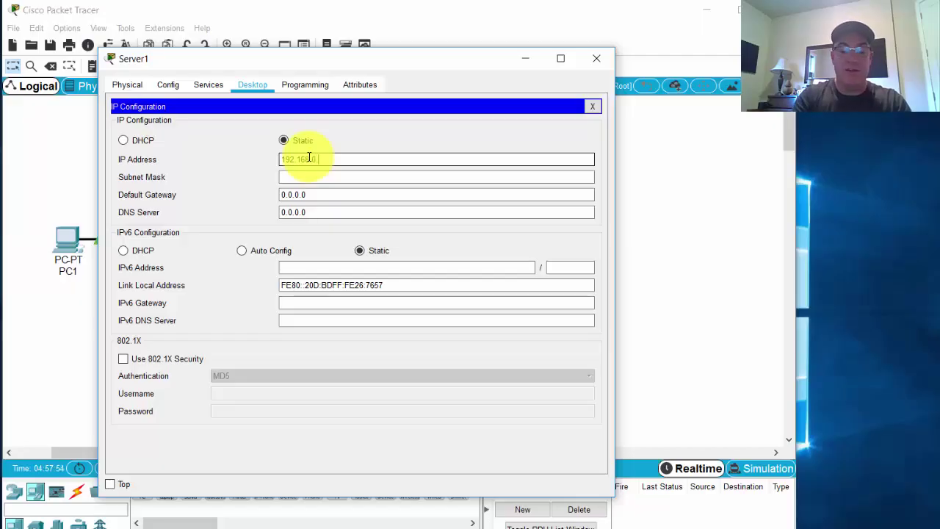
{"action": "type", "text": "192.168.0.250"}
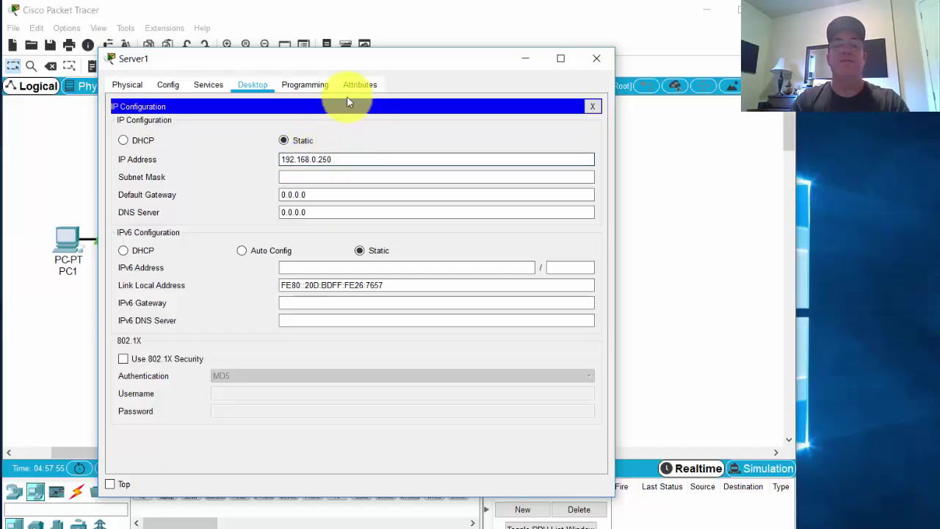
{"action": "left_click", "coordinate": [335, 176]}
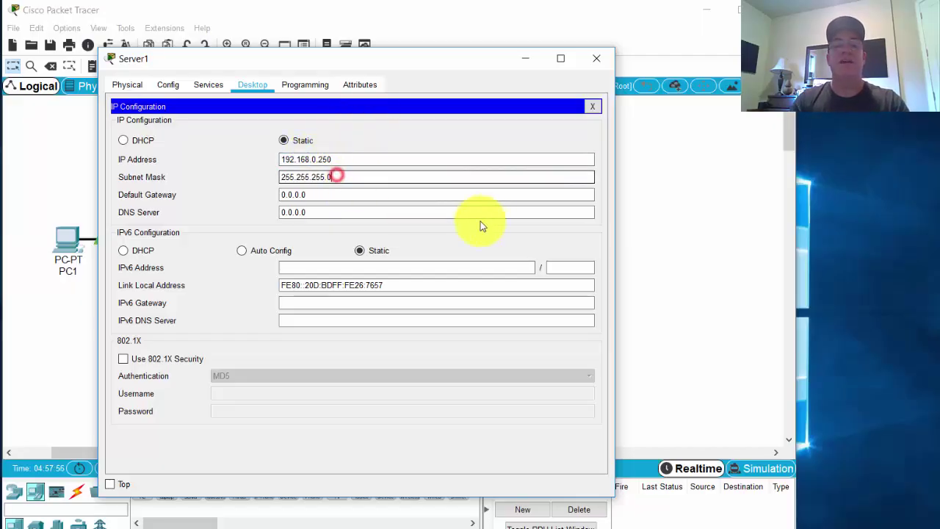
{"action": "left_click", "coordinate": [595, 108]}
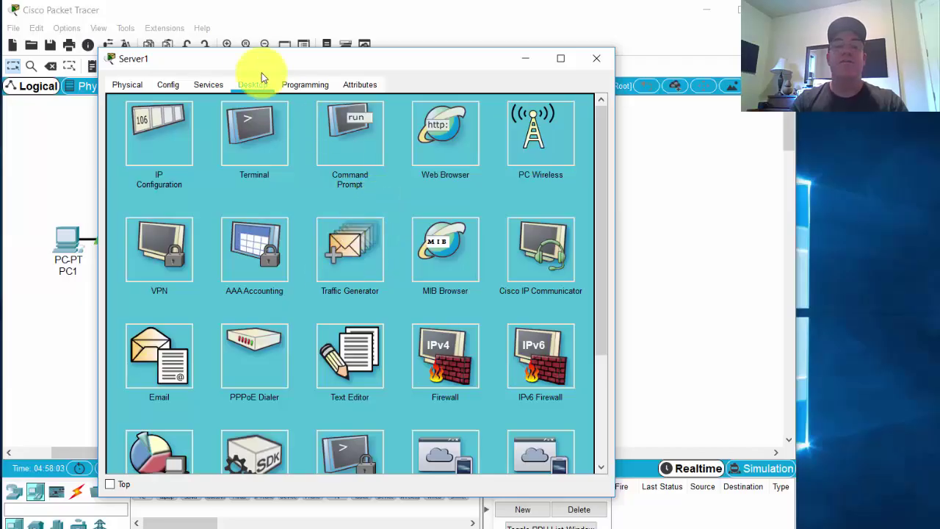
Show Server1's HTTP service with HTTP and HTTPS on and its five web files listed
{"action": "left_click_drag", "start_coordinate": [258, 59], "coordinate": [597, 30]}
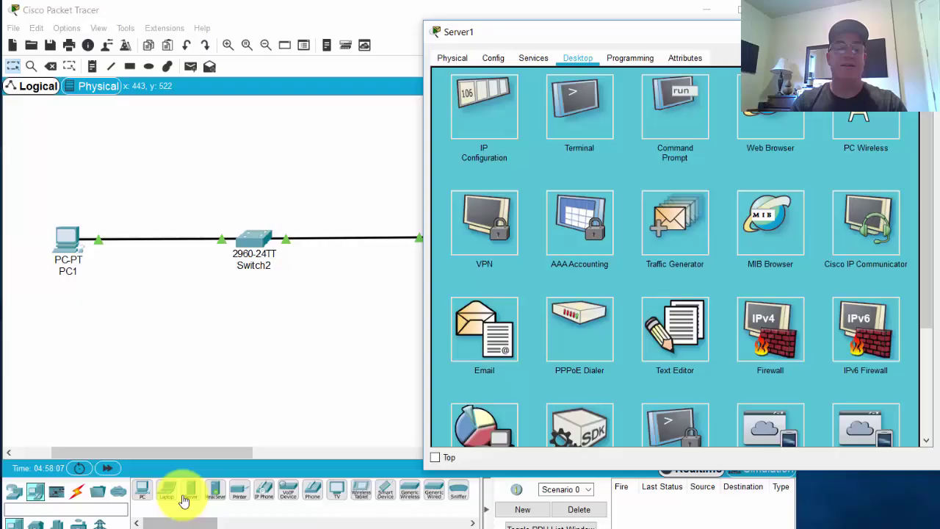
{"action": "left_click_drag", "start_coordinate": [679, 46], "coordinate": [329, 44]}
{"action": "left_click", "coordinate": [179, 59]}
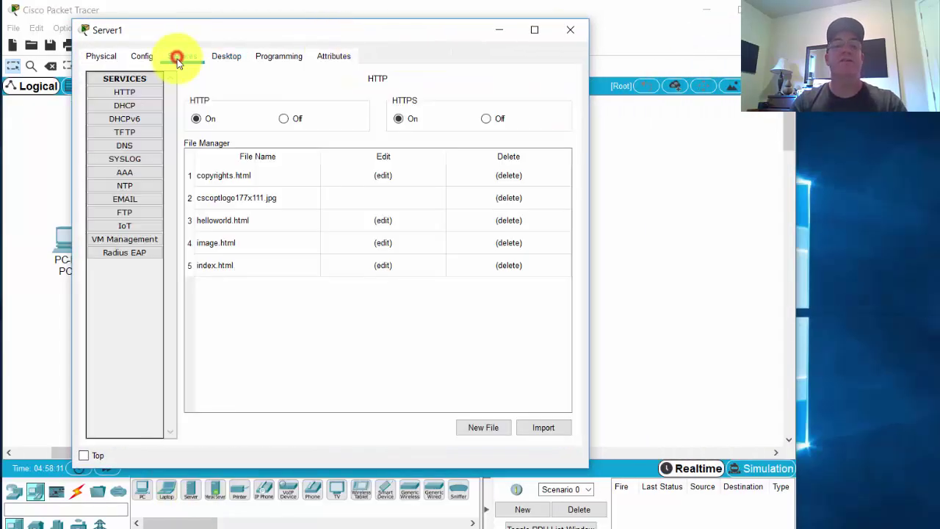
{"action": "left_click", "coordinate": [123, 94]}
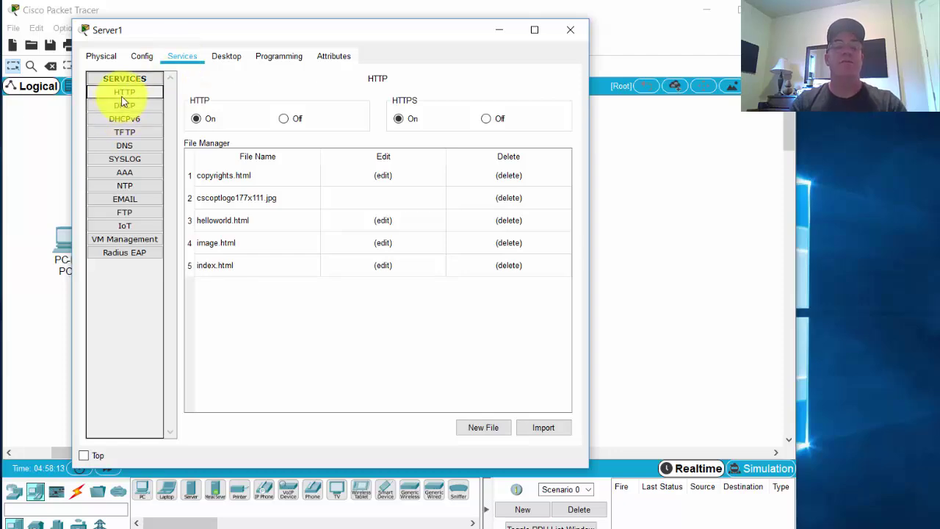
{"action": "left_click", "coordinate": [125, 105]}
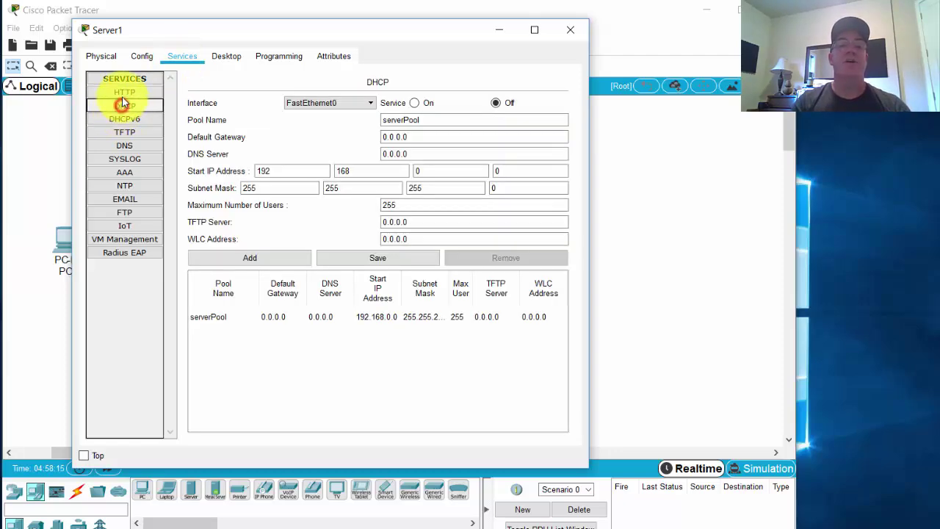
{"action": "left_click", "coordinate": [119, 92]}
{"action": "left_click", "coordinate": [136, 108]}
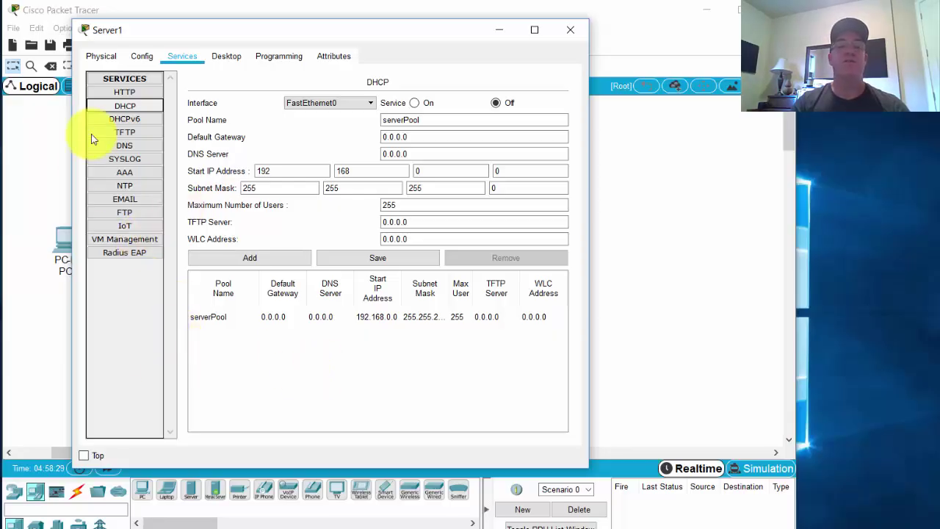
{"action": "left_click", "coordinate": [125, 92]}
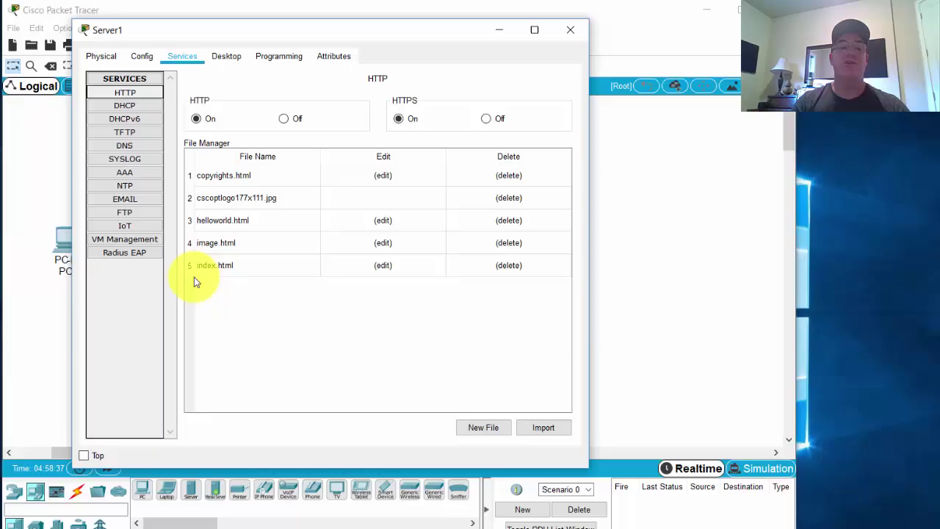
Edit Server1's index.html so it reads 'Welcome to the Network.' and save over the original
{"action": "left_click", "coordinate": [291, 267]}
{"action": "left_click", "coordinate": [384, 266]}
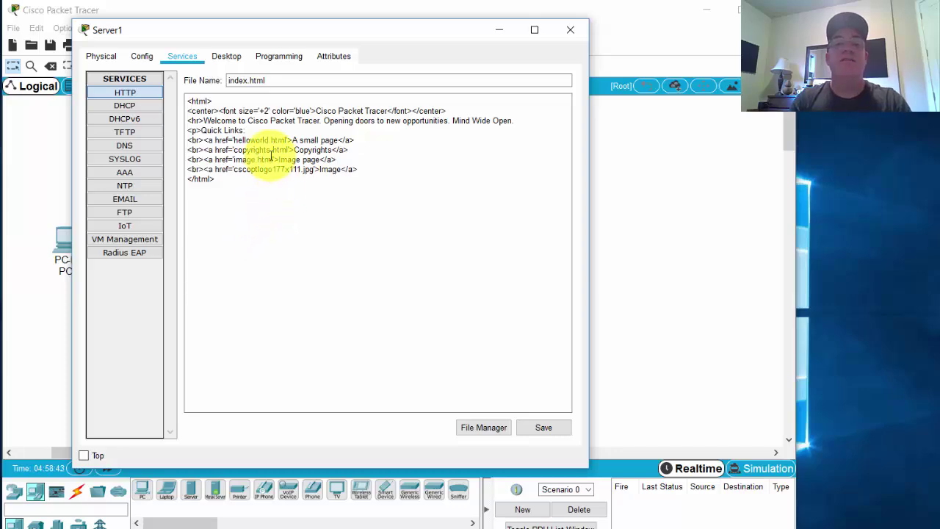
{"action": "left_click", "coordinate": [266, 139]}
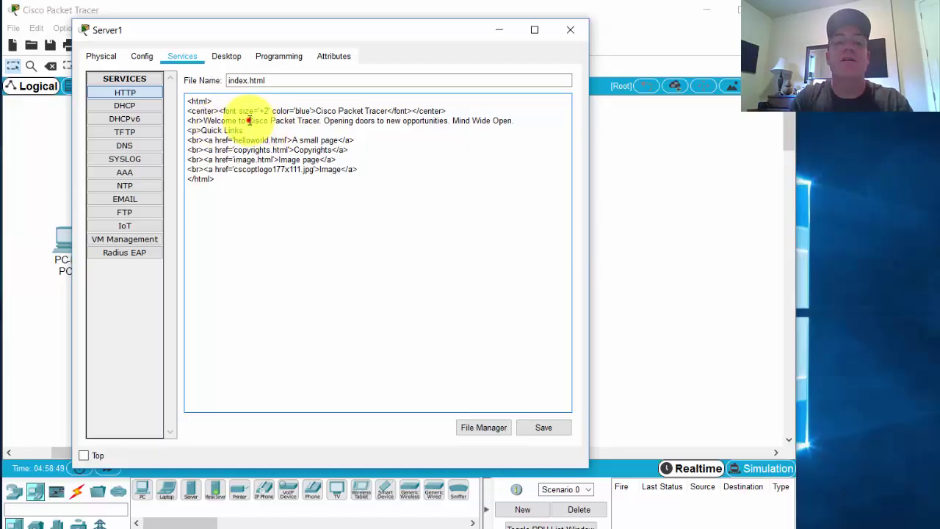
{"action": "left_click_drag", "start_coordinate": [249, 121], "coordinate": [314, 122]}
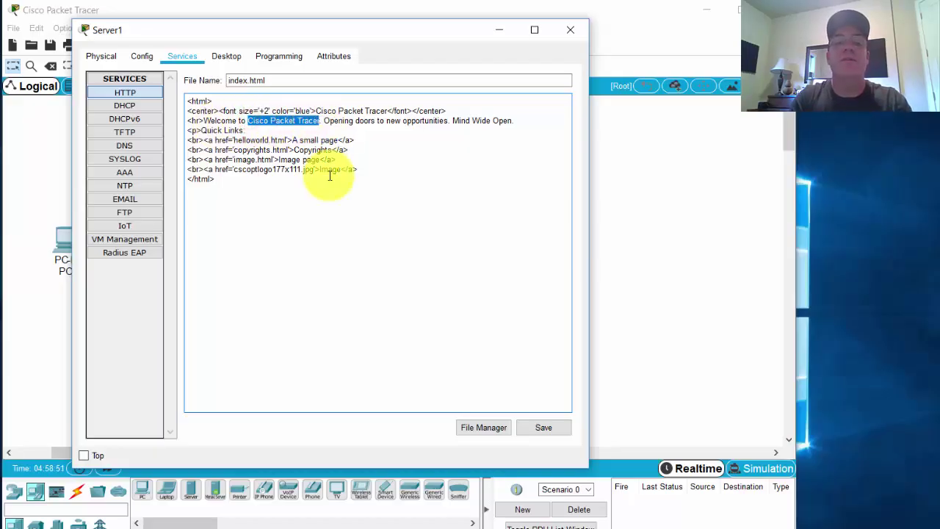
{"action": "type", "text": "Dans"}
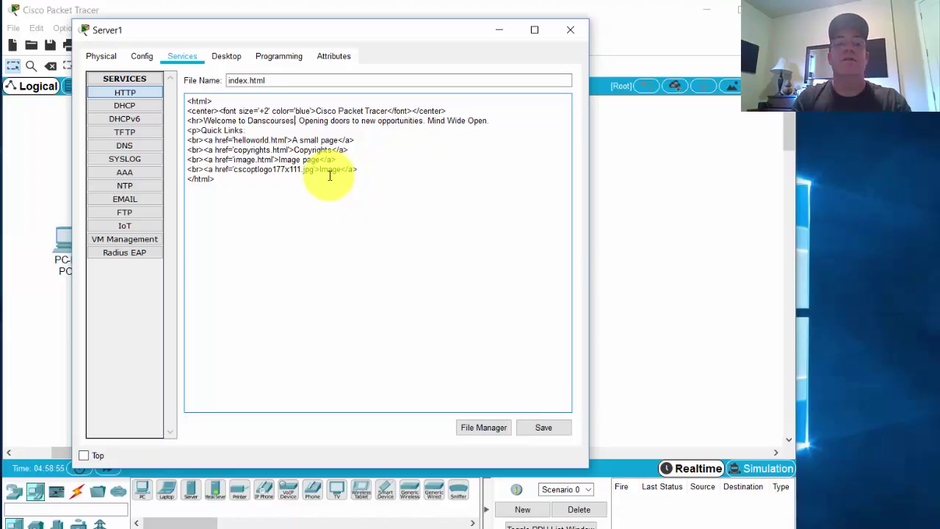
{"action": "key", "text": "BackSpace"}
{"action": "key", "text": "BackSpace"}
{"action": "key", "text": "BackSpace"}
{"action": "key", "text": "BackSpace"}
{"action": "key", "text": "BackSpace"}
{"action": "key", "text": "BackSpace"}
{"action": "key", "text": "BackSpace"}
{"action": "key", "text": "BackSpace"}
{"action": "key", "text": "BackSpace"}
{"action": "key", "text": "BackSpace"}
{"action": "key", "text": "BackSpace"}
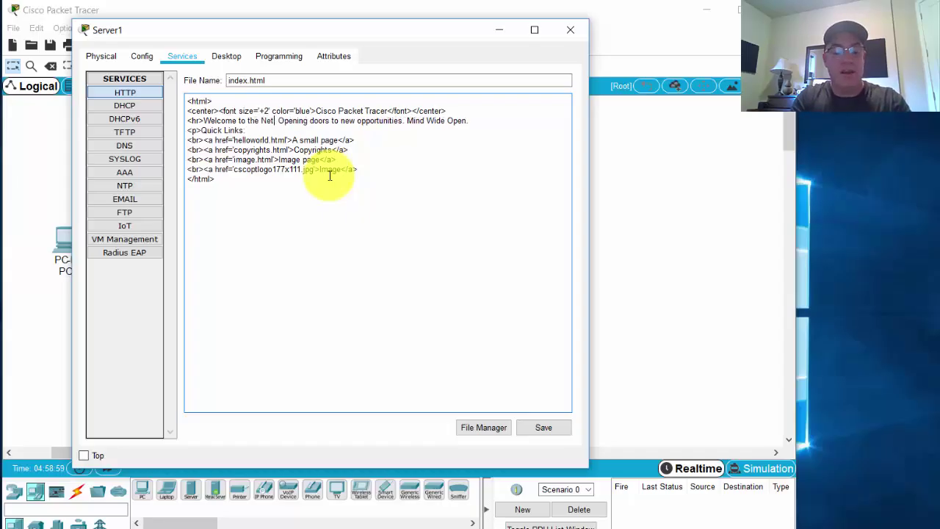
{"action": "left_click", "coordinate": [543, 428]}
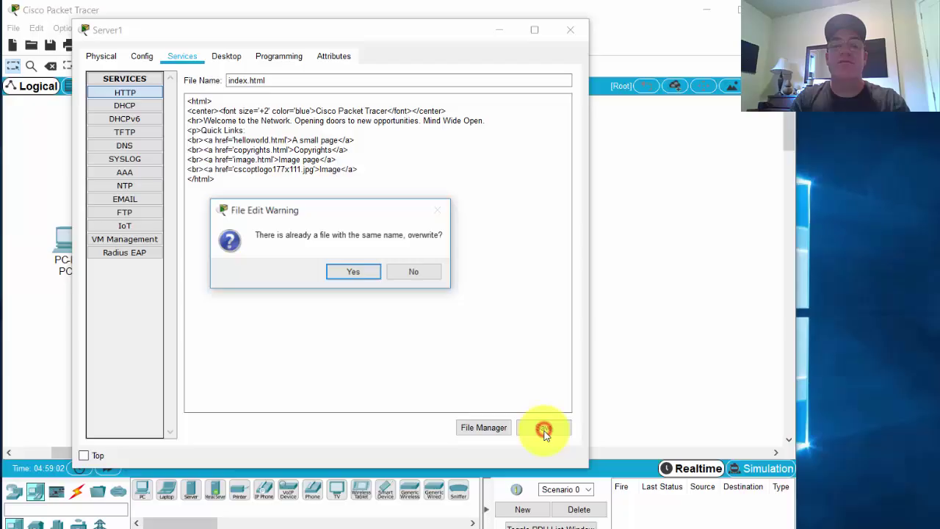
{"action": "left_click", "coordinate": [355, 274]}
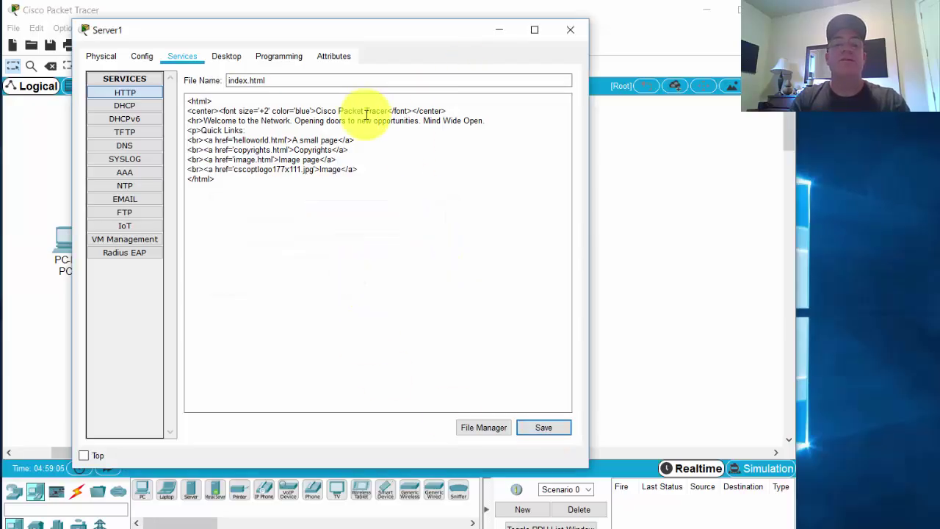
{"action": "left_click", "coordinate": [486, 430]}
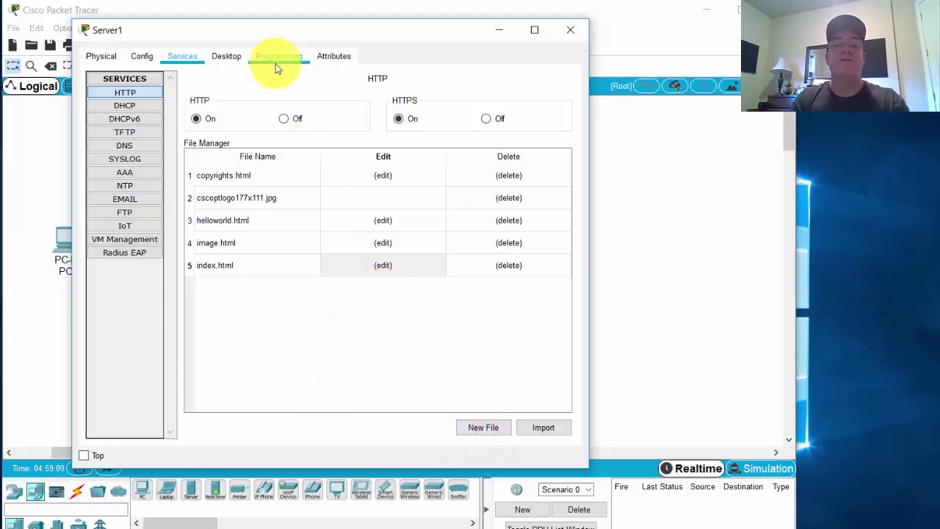
Connect Server1 FastEthernet0 to a Switch2 FastEthernet port with copper straight-through cable and bring the link up
{"action": "left_click", "coordinate": [578, 30]}
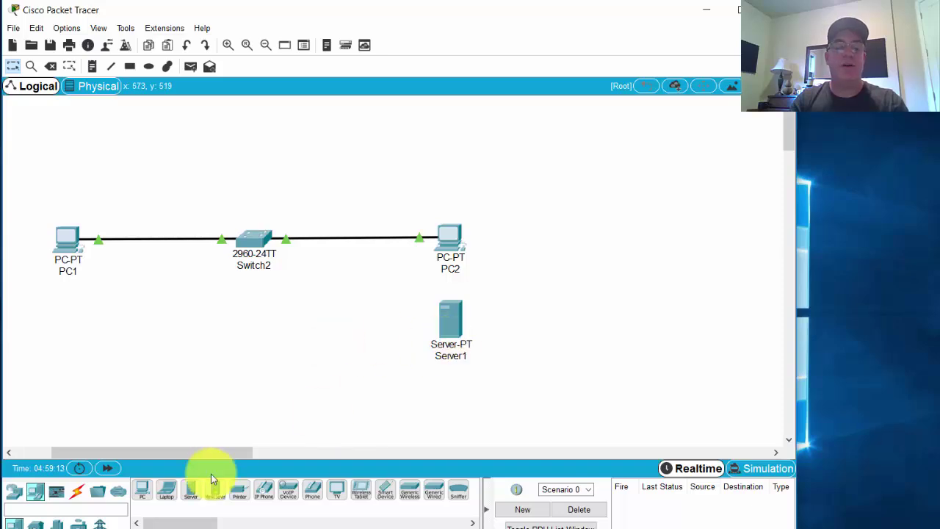
{"action": "left_click", "coordinate": [76, 496]}
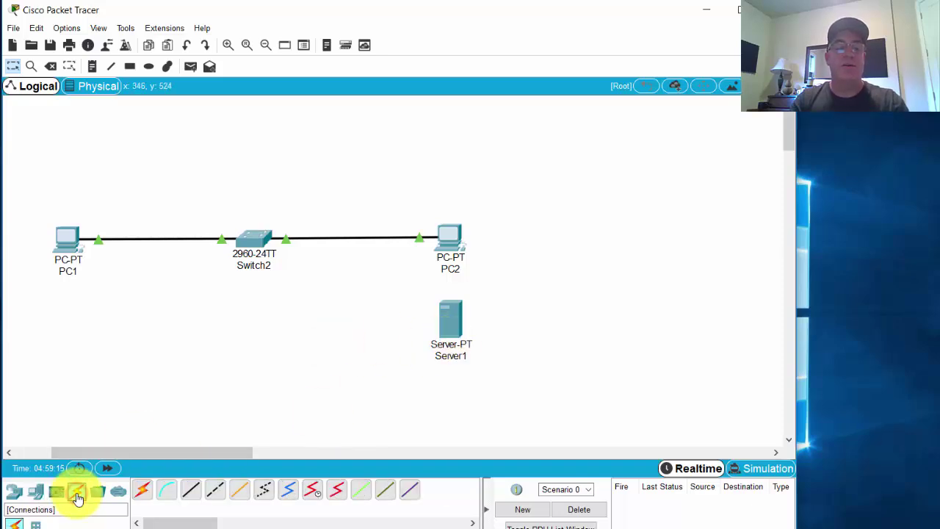
{"action": "left_click", "coordinate": [191, 490]}
{"action": "left_click", "coordinate": [447, 330]}
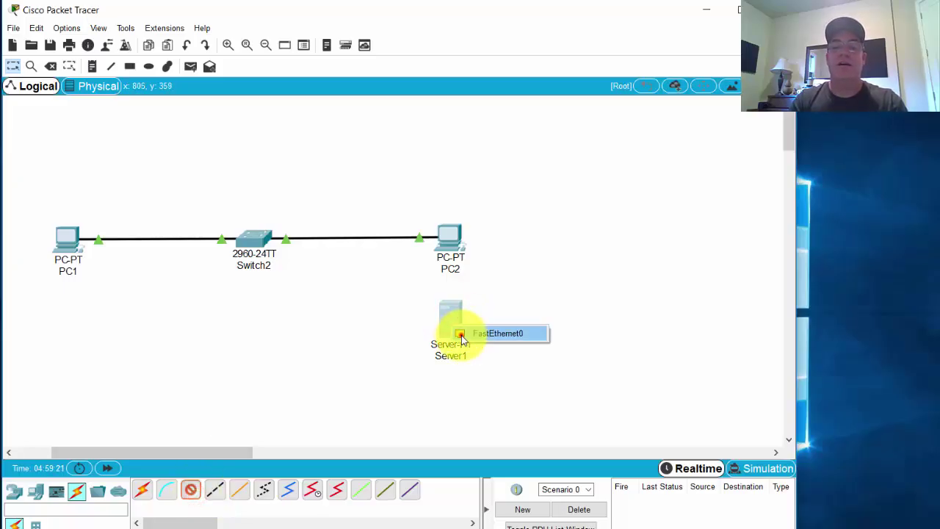
{"action": "left_click", "coordinate": [461, 335]}
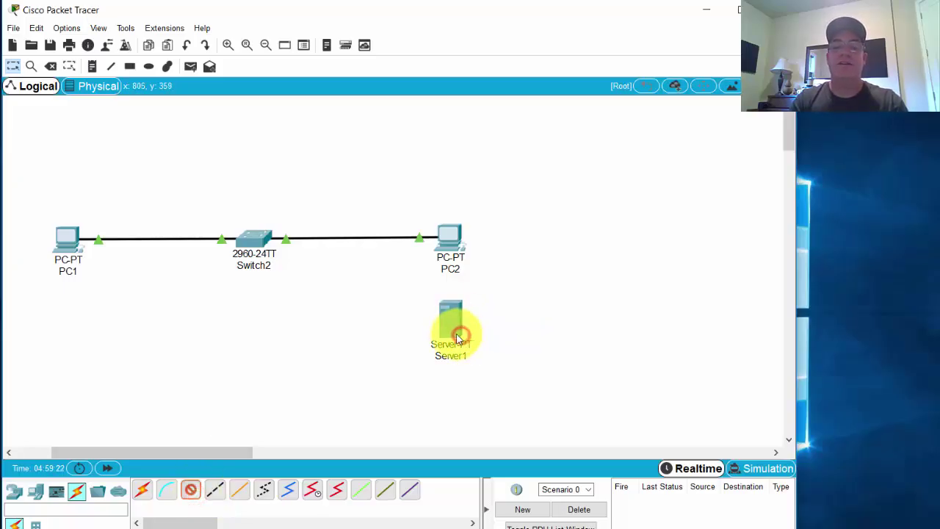
{"action": "left_click", "coordinate": [255, 244]}
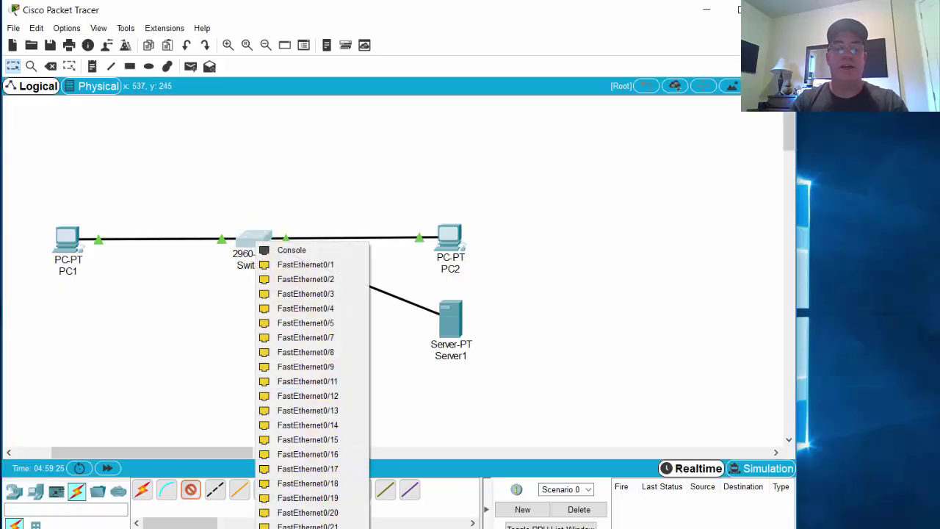
{"action": "left_click", "coordinate": [345, 352]}
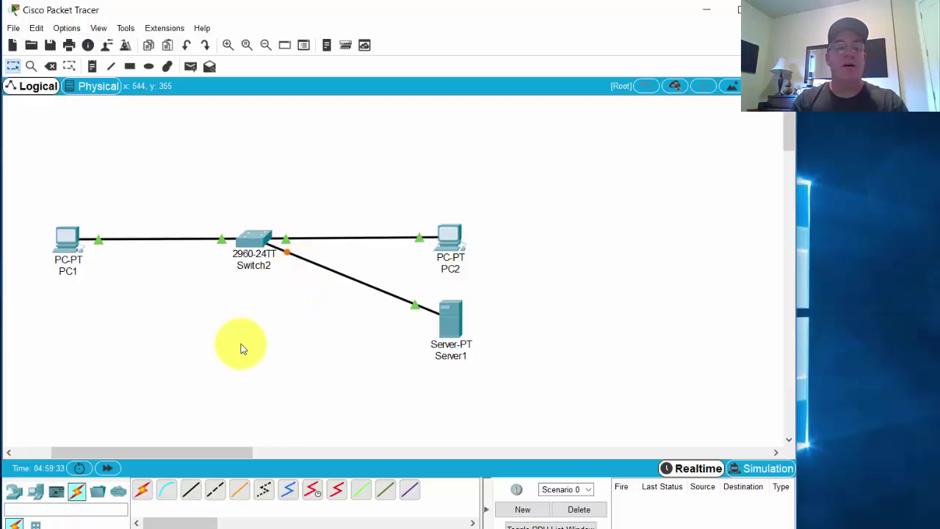
{"action": "left_click", "coordinate": [108, 470]}
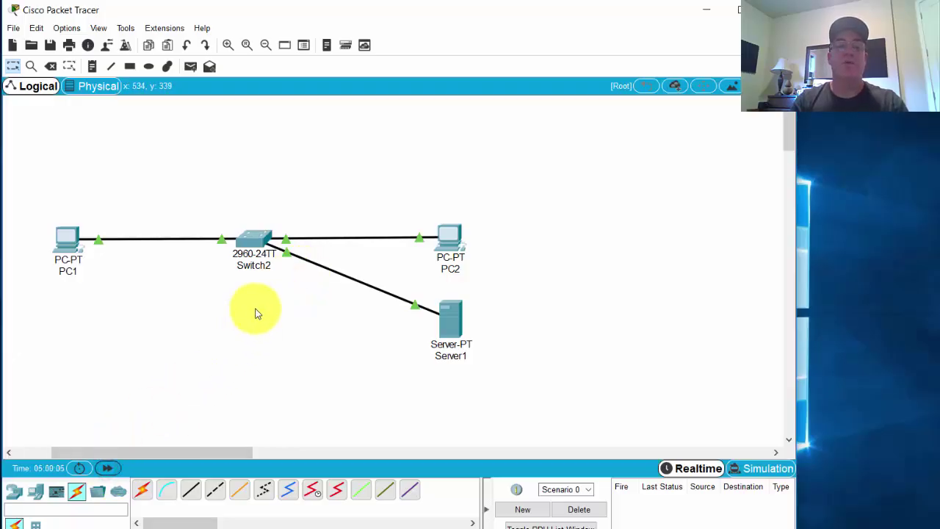
{"action": "left_click", "coordinate": [67, 240]}
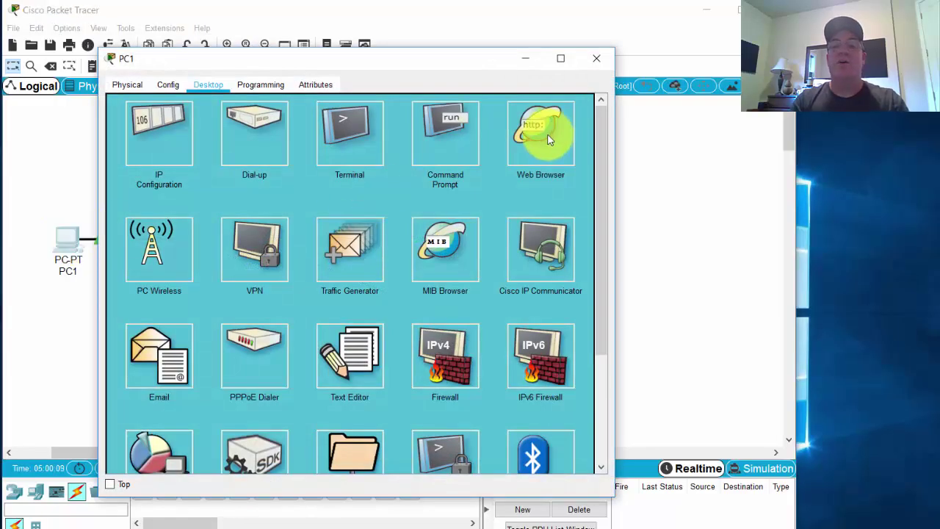
{"action": "left_click", "coordinate": [548, 138]}
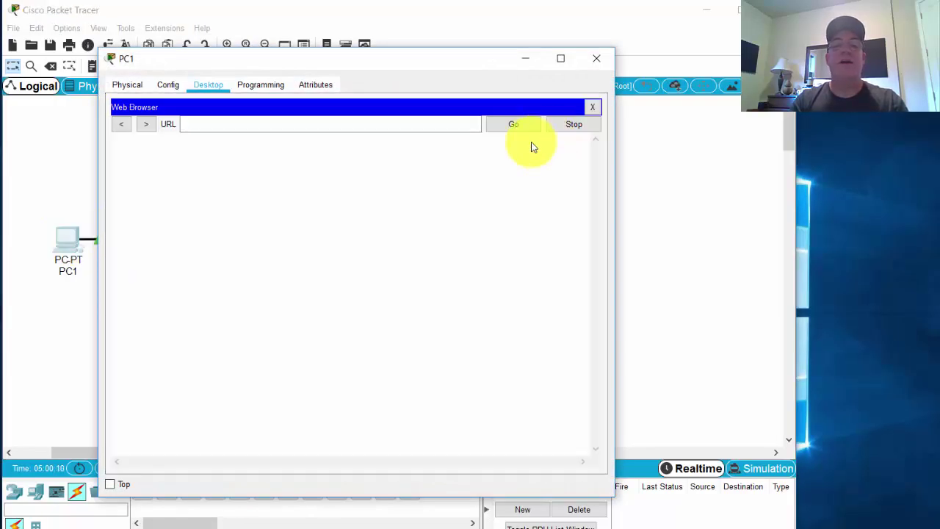
{"action": "left_click", "coordinate": [216, 124]}
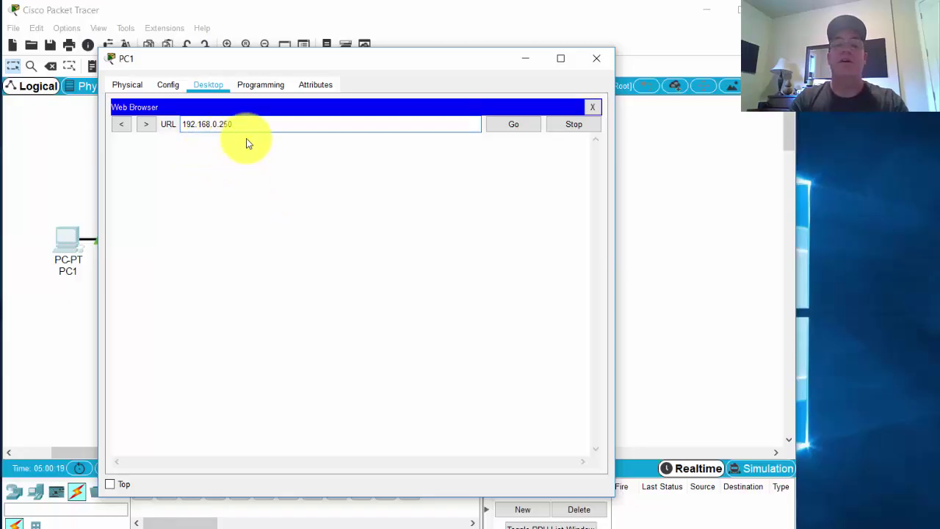
{"action": "left_click", "coordinate": [510, 126]}
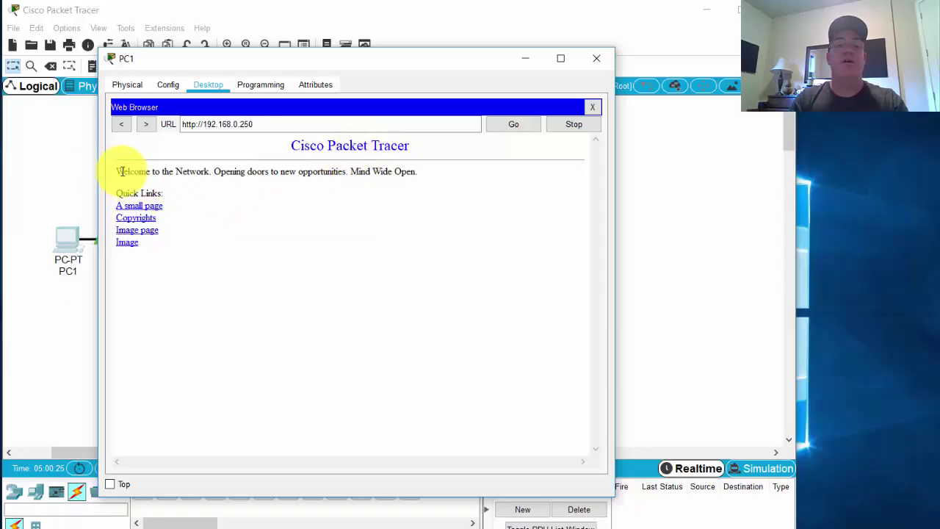
{"action": "left_click_drag", "start_coordinate": [122, 171], "coordinate": [210, 172]}
{"action": "left_click", "coordinate": [254, 273]}
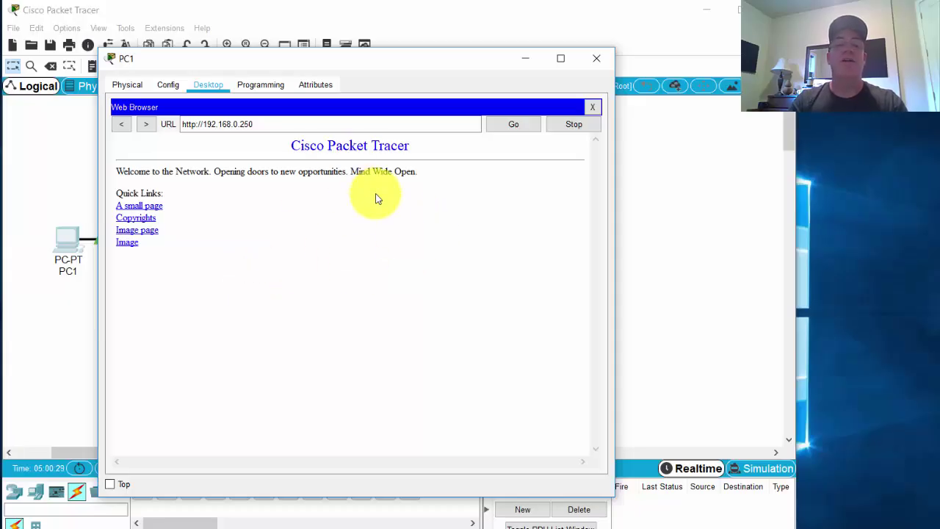
Close PC1's window, nudge PC1 right, then select all four devices and shift them right
{"action": "left_click", "coordinate": [597, 59]}
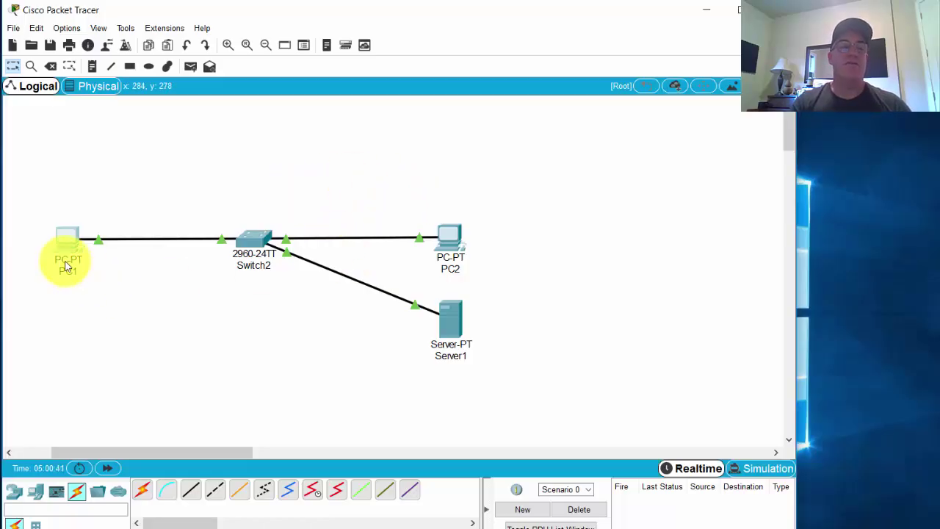
{"action": "left_click_drag", "start_coordinate": [63, 256], "coordinate": [92, 256]}
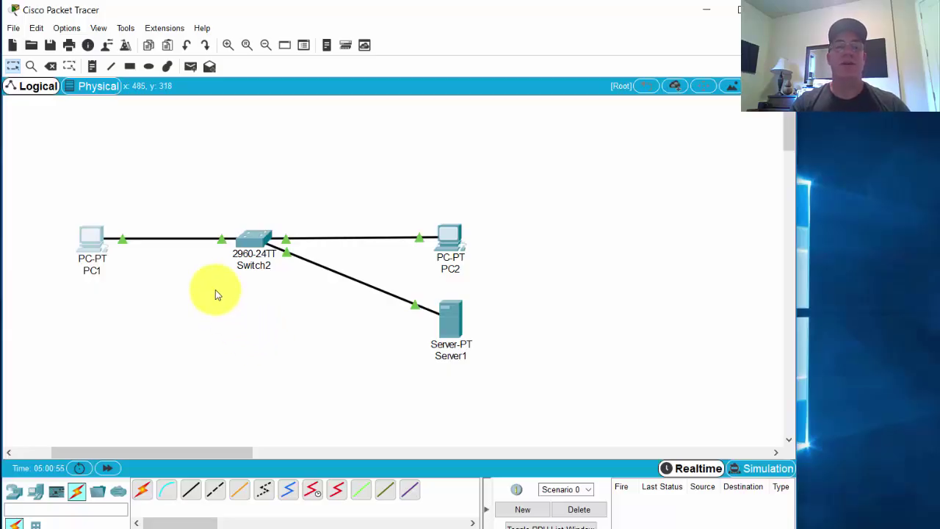
{"action": "left_click_drag", "start_coordinate": [52, 176], "coordinate": [466, 392]}
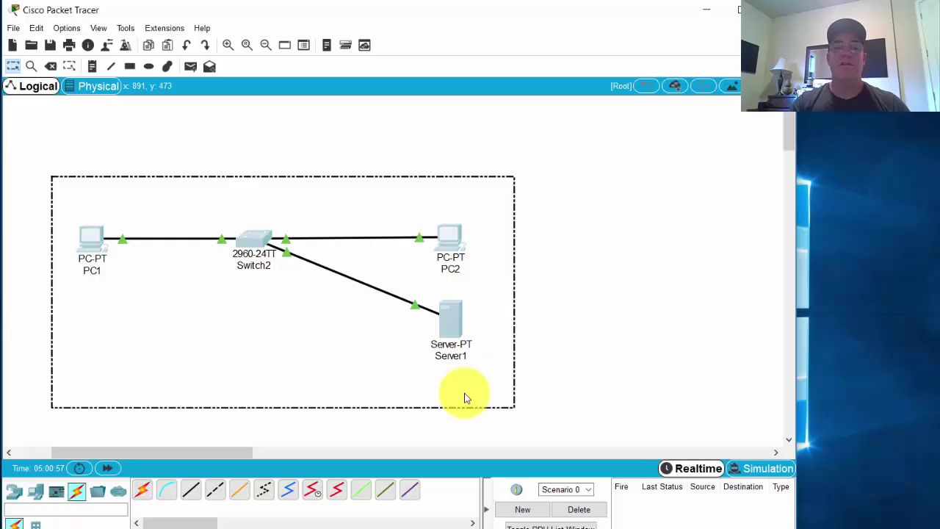
{"action": "left_click_drag", "start_coordinate": [256, 244], "coordinate": [378, 240]}
{"action": "left_click", "coordinate": [319, 329]}
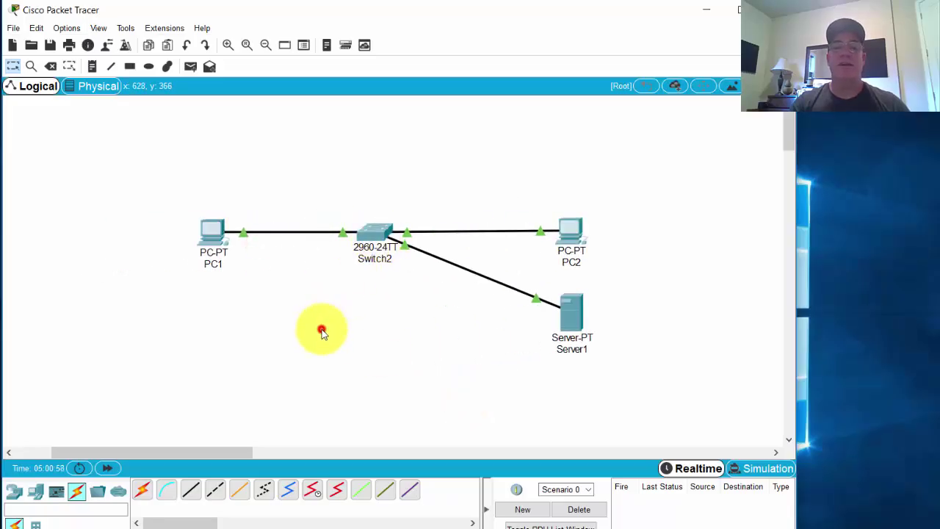